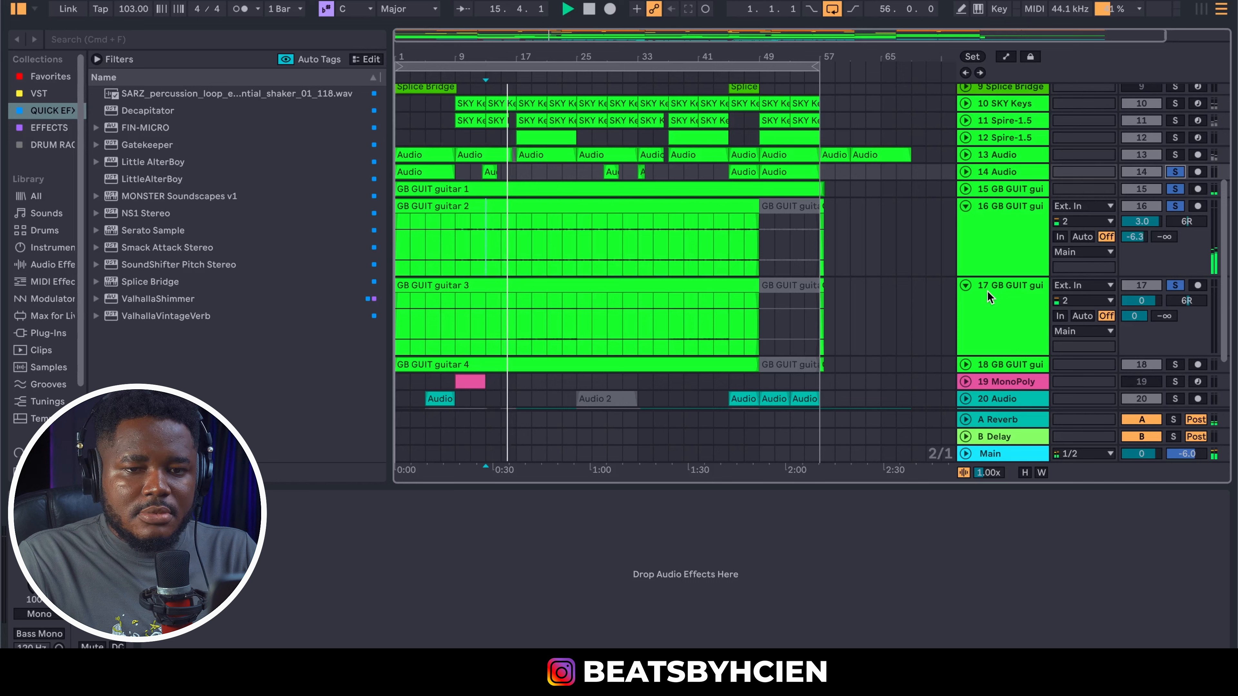
Solo the 13 Audio track alongside the guitar tracks and select the 14 Audio track
{"action": "left_click", "coordinate": [1176, 154]}
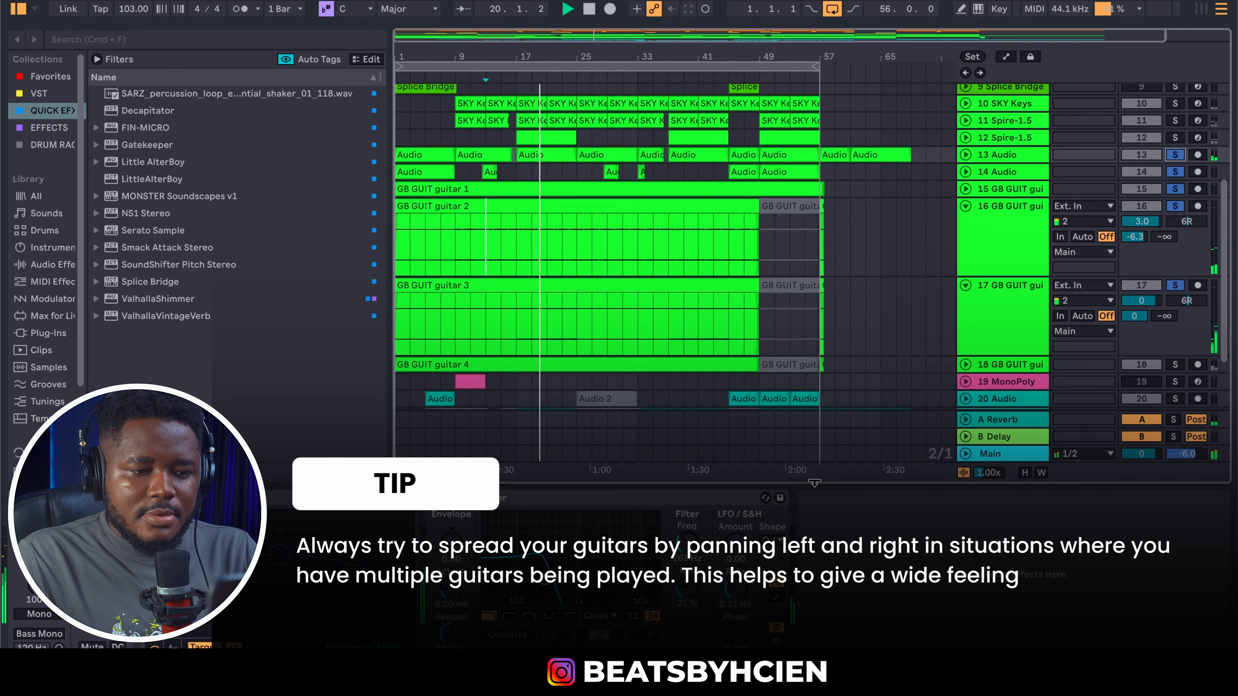
{"action": "left_click", "coordinate": [1011, 176]}
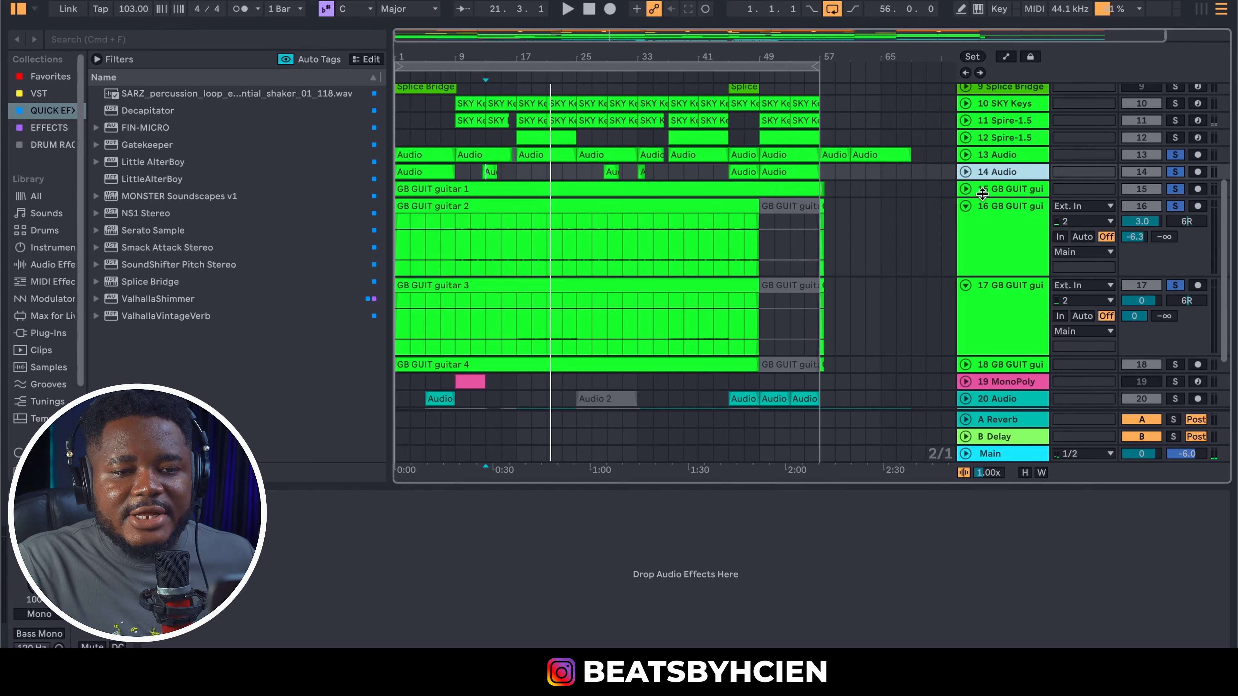
Fold guitar tracks 16 and 17 and hide the device area so the whole arrangement fits in view
{"action": "left_click", "coordinate": [965, 207]}
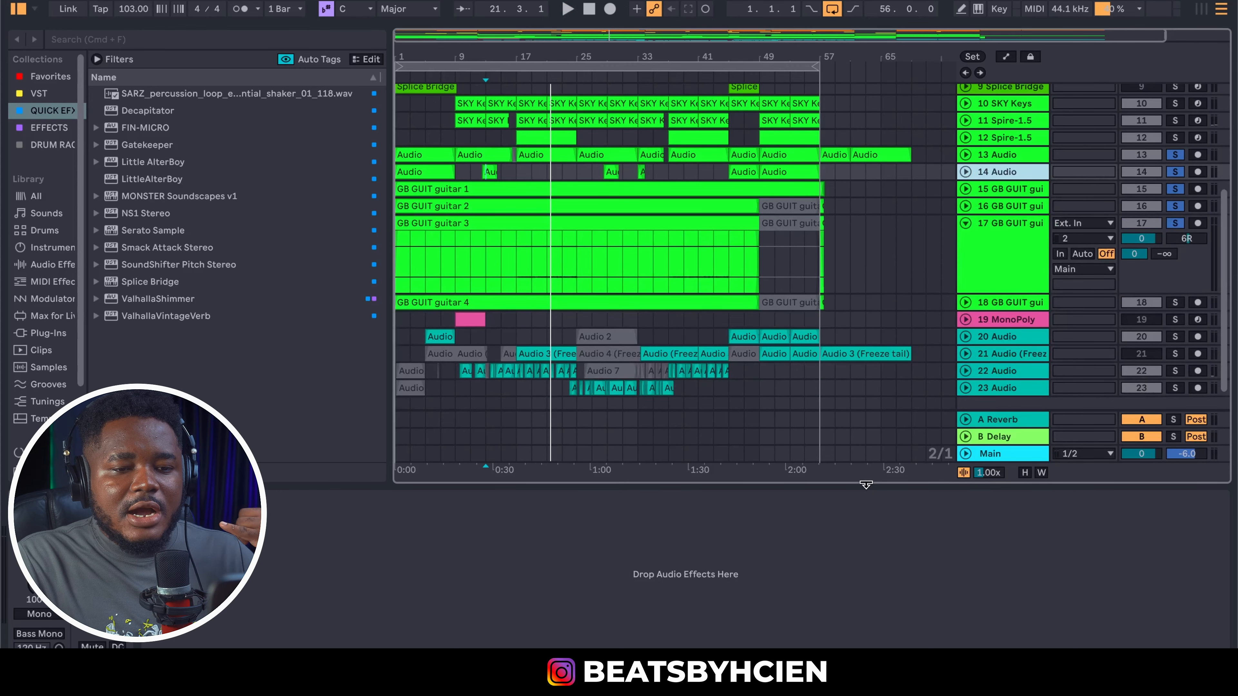
{"action": "left_click", "coordinate": [866, 485]}
{"action": "scroll", "coordinate": [867, 475], "scroll_direction": "up", "scroll_amount": 2}
{"action": "left_click", "coordinate": [966, 413]}
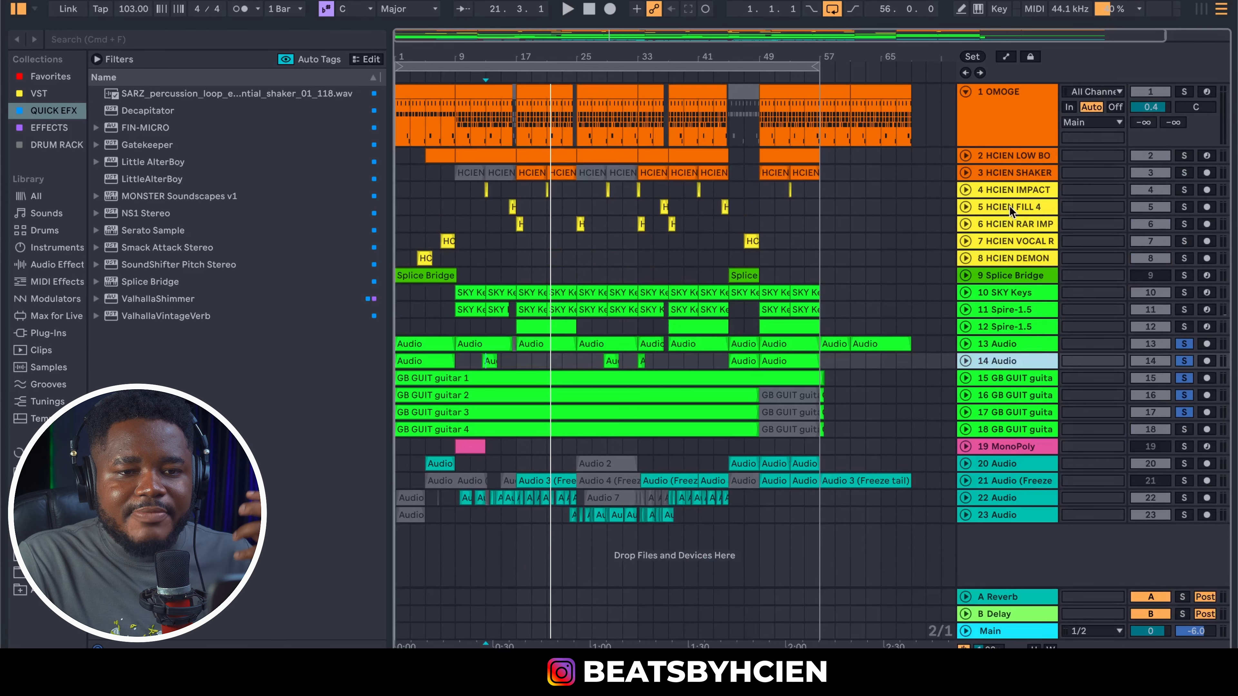
Switch from the OMOGE drum rack's devices to the Session mixer and solo its second snare chain, the one panned 6R
{"action": "double_click", "coordinate": [1018, 101]}
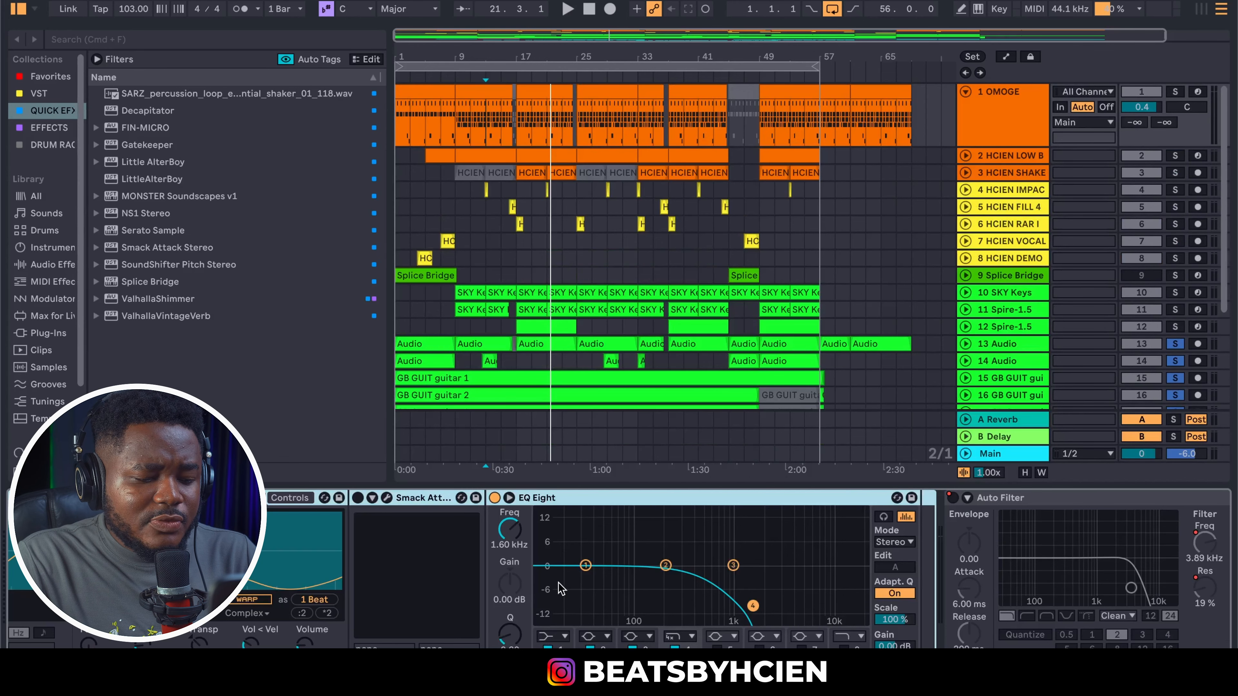
{"action": "key", "text": "Tab"}
{"action": "left_click", "coordinate": [553, 42]}
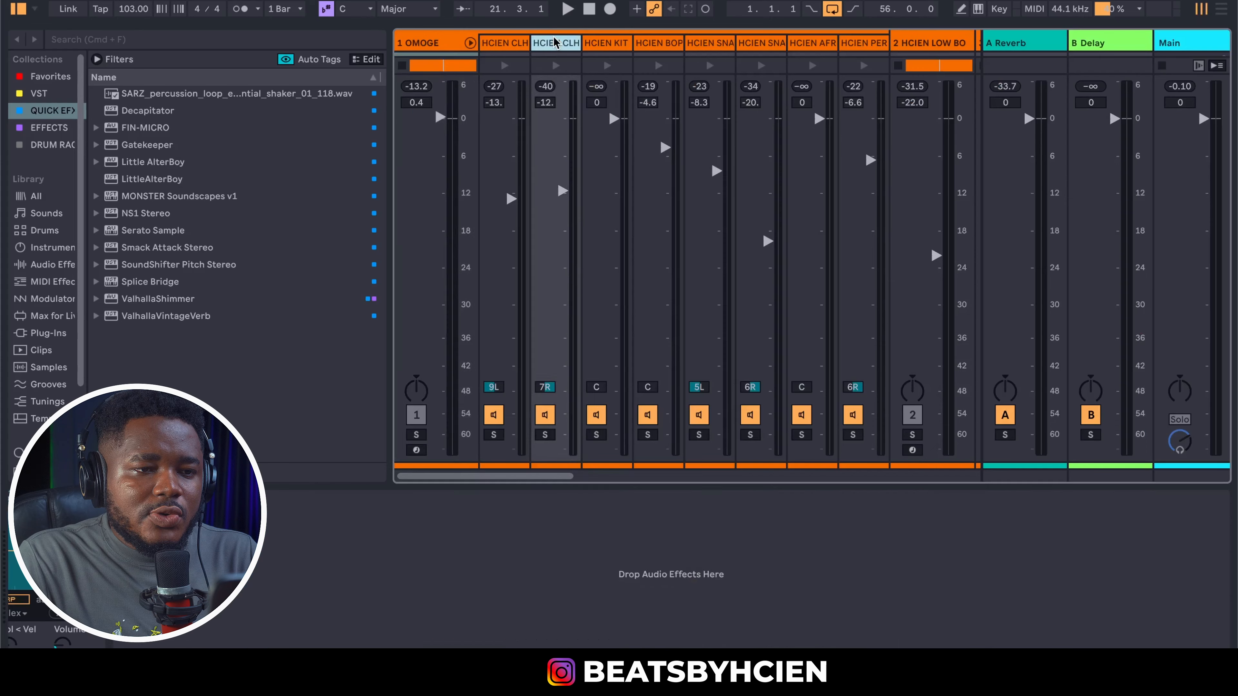
{"action": "left_click", "coordinate": [600, 44]}
{"action": "left_click", "coordinate": [667, 44]}
{"action": "left_click", "coordinate": [706, 44]}
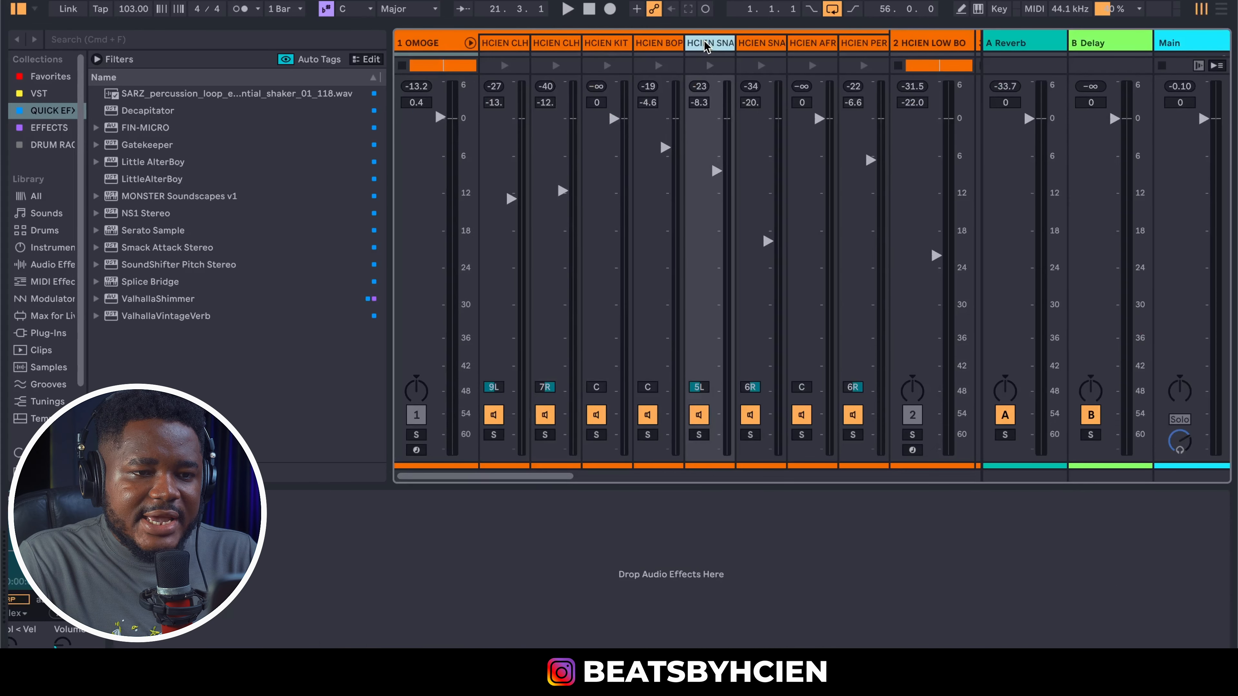
{"action": "left_click", "coordinate": [760, 44]}
{"action": "left_click", "coordinate": [792, 44]}
{"action": "left_click", "coordinate": [777, 43]}
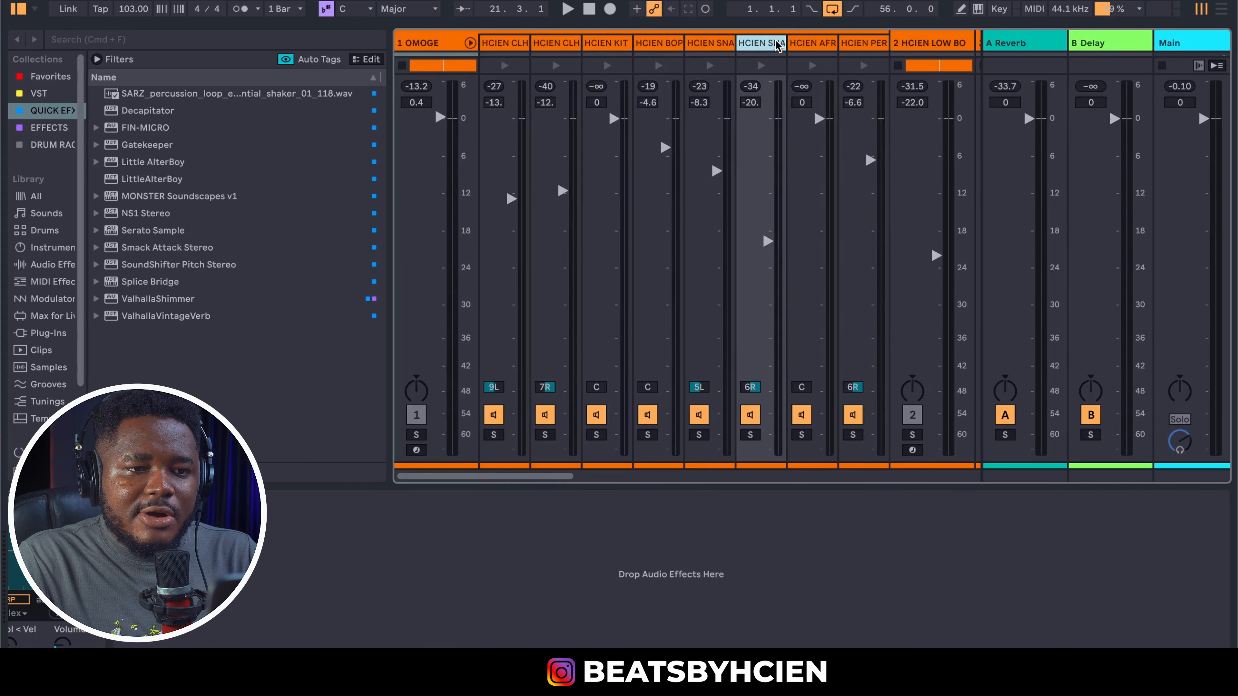
{"action": "left_click", "coordinate": [750, 434]}
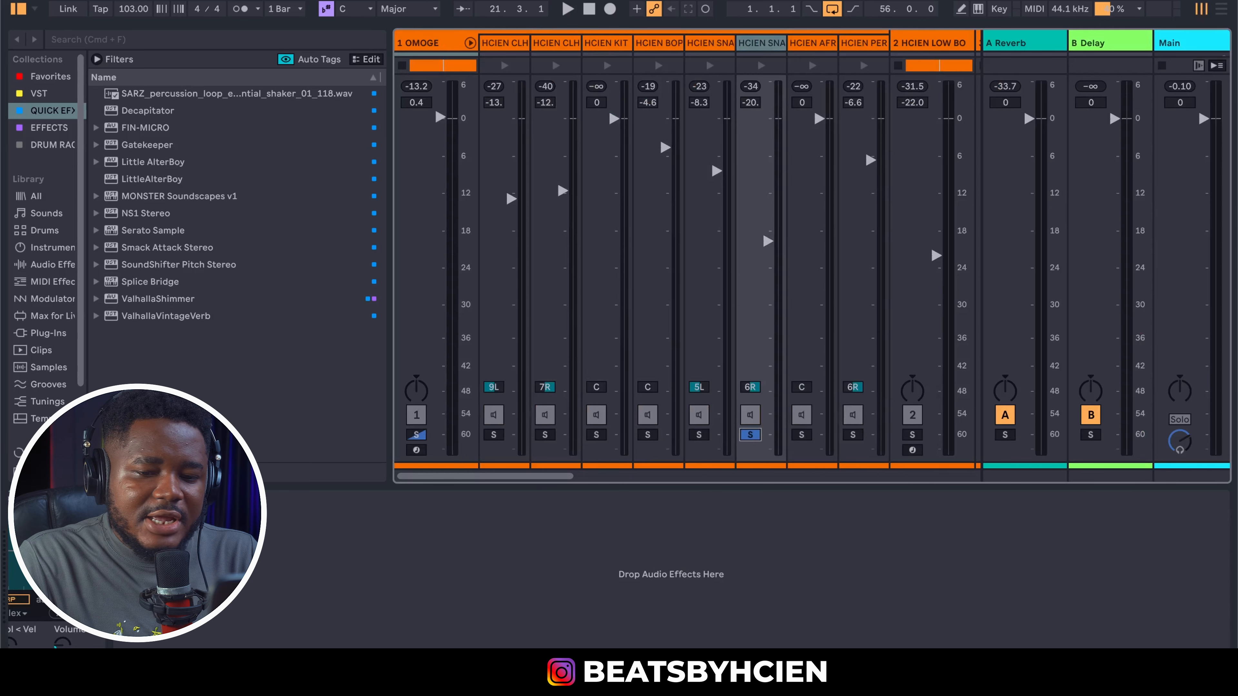
Audition the soloed snare and add an EQ Eight from the audio effects to its chain
{"action": "left_click", "coordinate": [53, 265]}
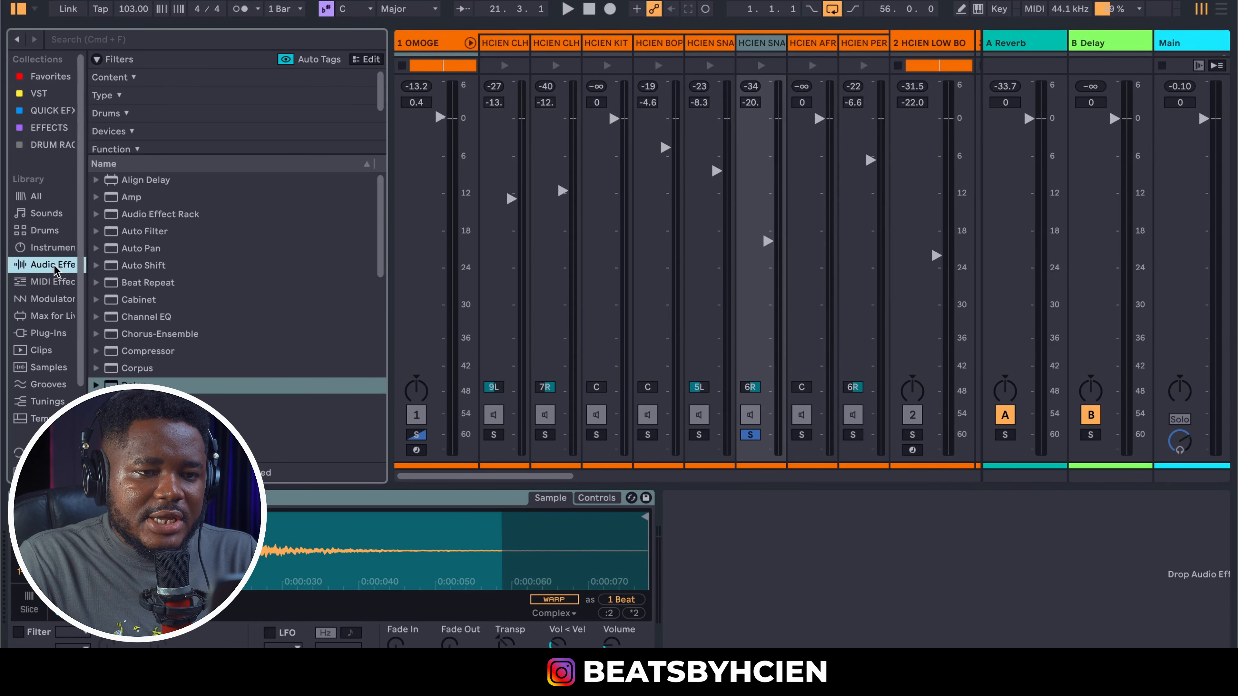
{"action": "key", "text": "space"}
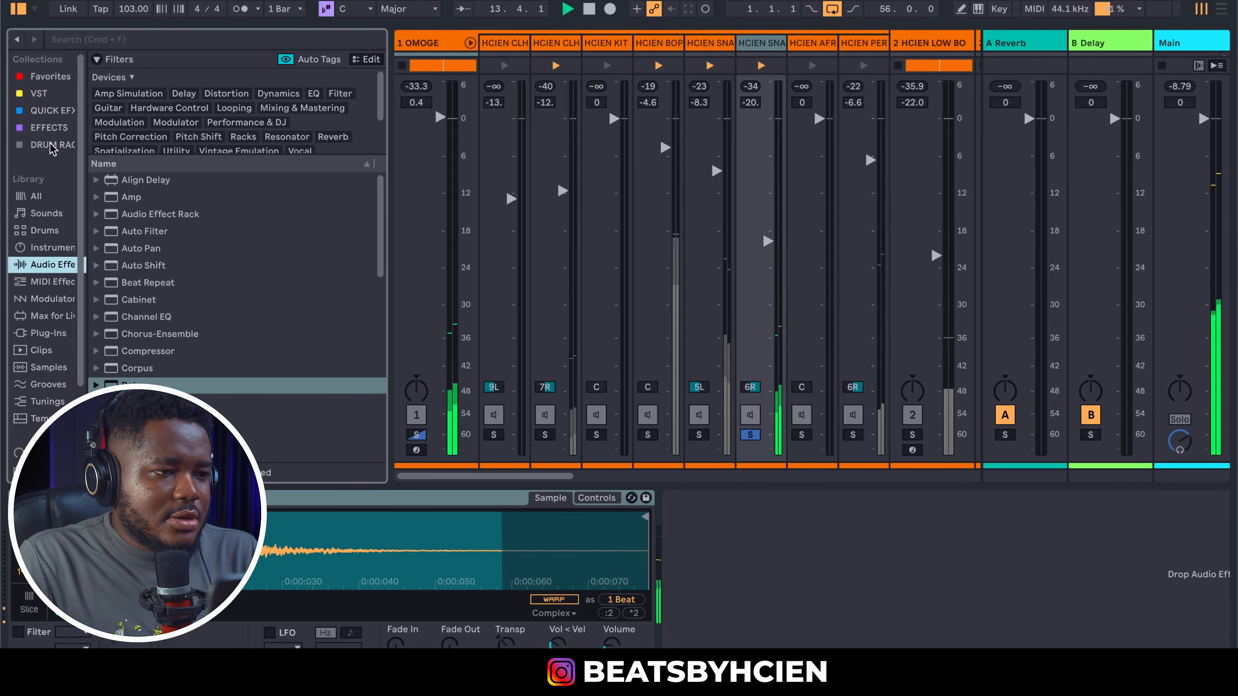
{"action": "left_click", "coordinate": [48, 128]}
{"action": "key", "text": "space"}
{"action": "left_click", "coordinate": [52, 266]}
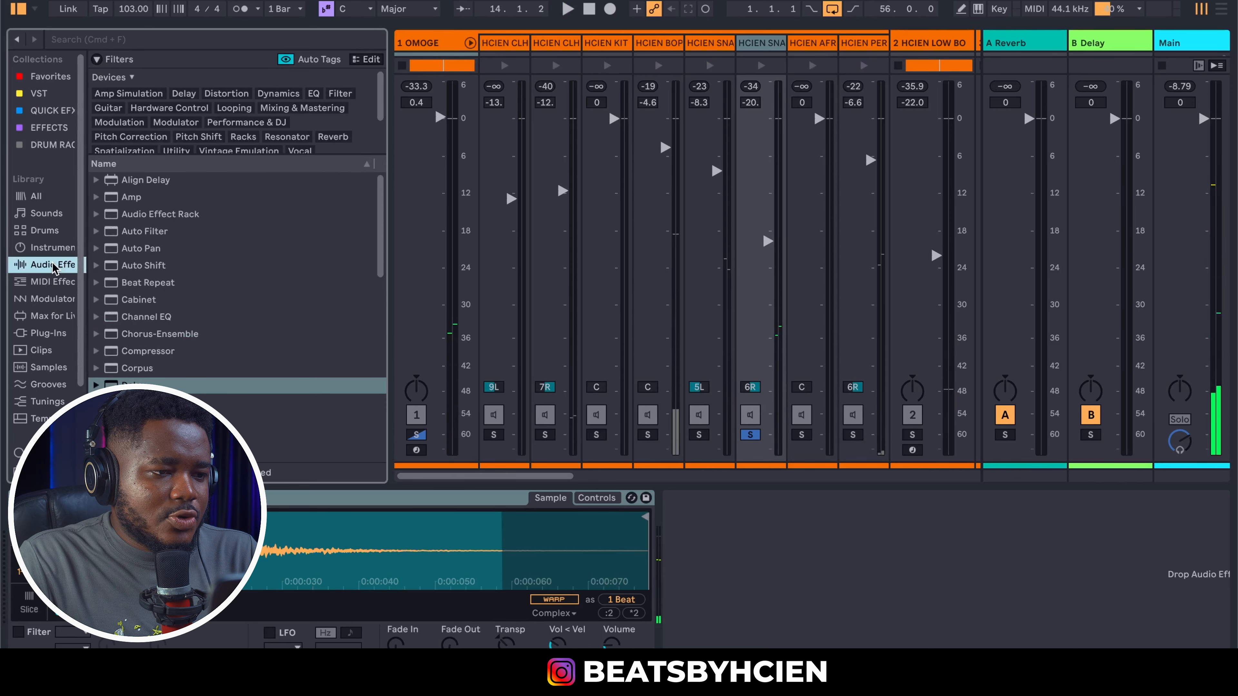
{"action": "scroll", "coordinate": [165, 297], "scroll_direction": "down", "scroll_amount": 4}
{"action": "left_click", "coordinate": [142, 380]}
{"action": "double_click", "coordinate": [142, 380]}
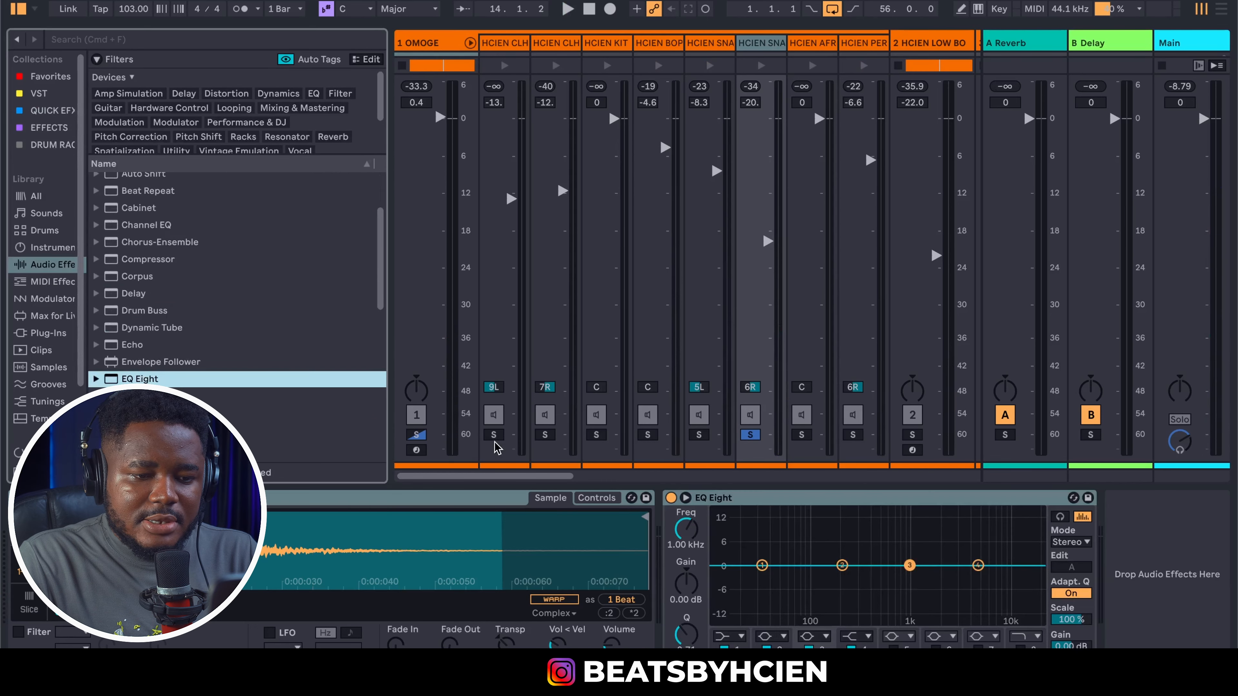
Enlarge the snare's EQ Eight display and set band 1 to a steep low-cut filter at 300 Hz
{"action": "key", "text": "space"}
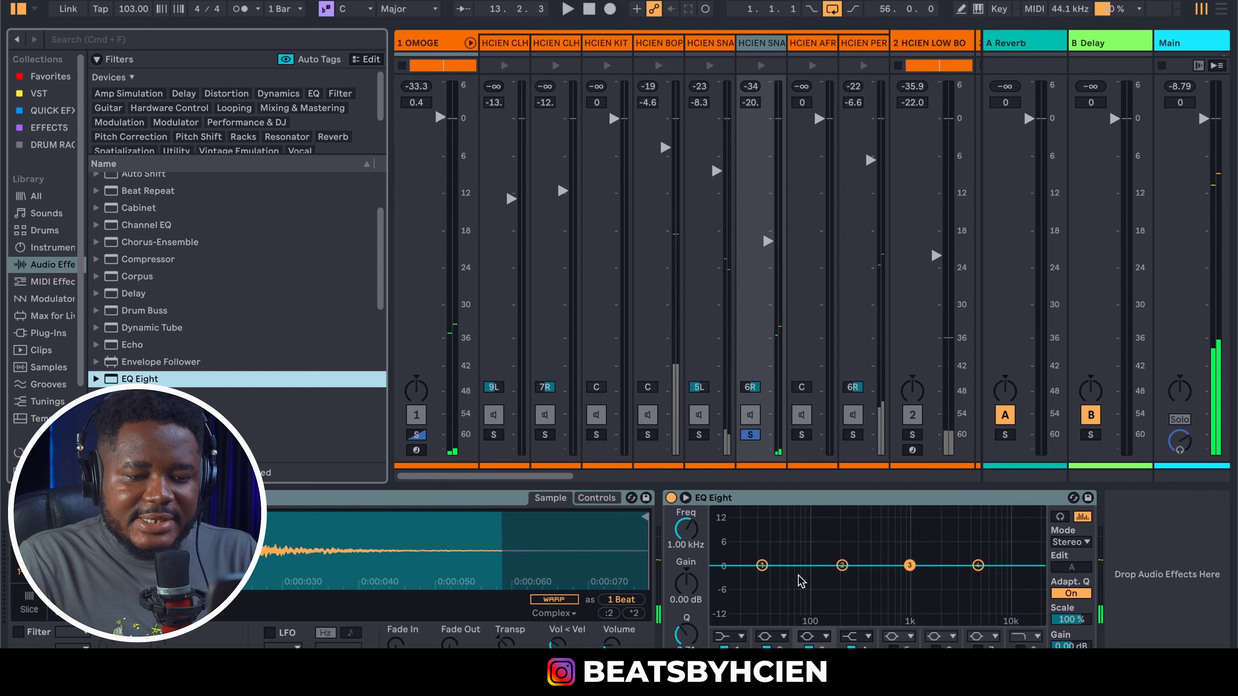
{"action": "left_click", "coordinate": [686, 498]}
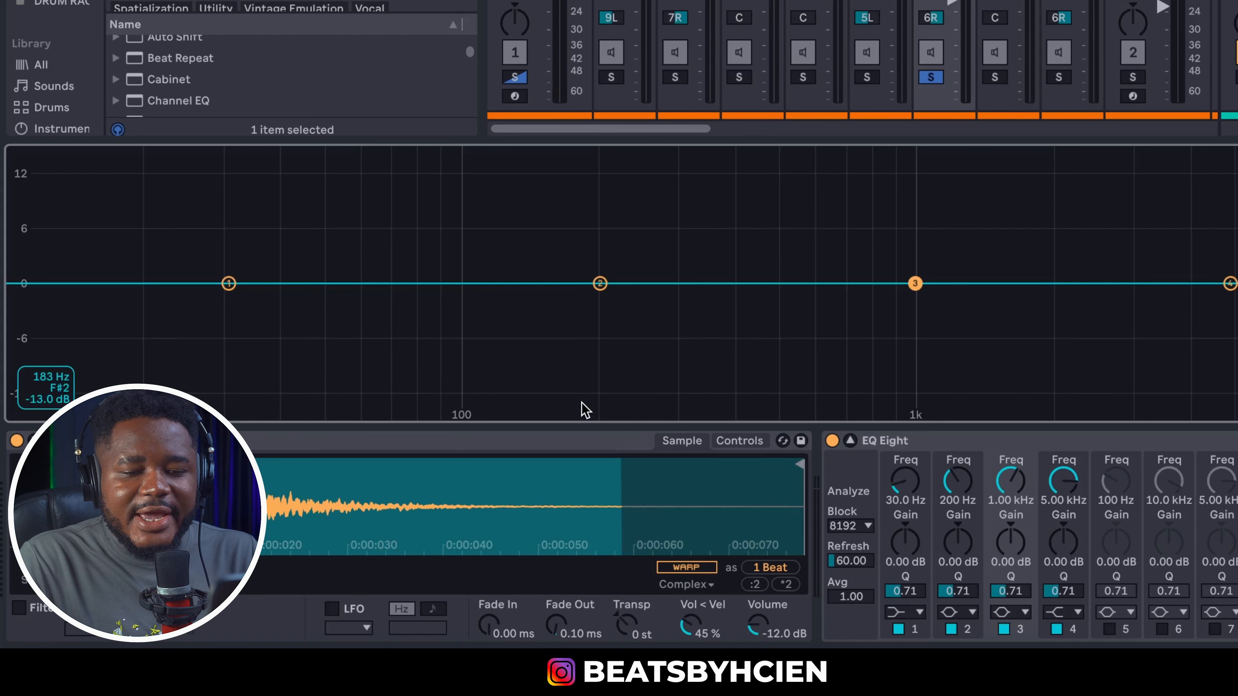
{"action": "left_click", "coordinate": [921, 613]}
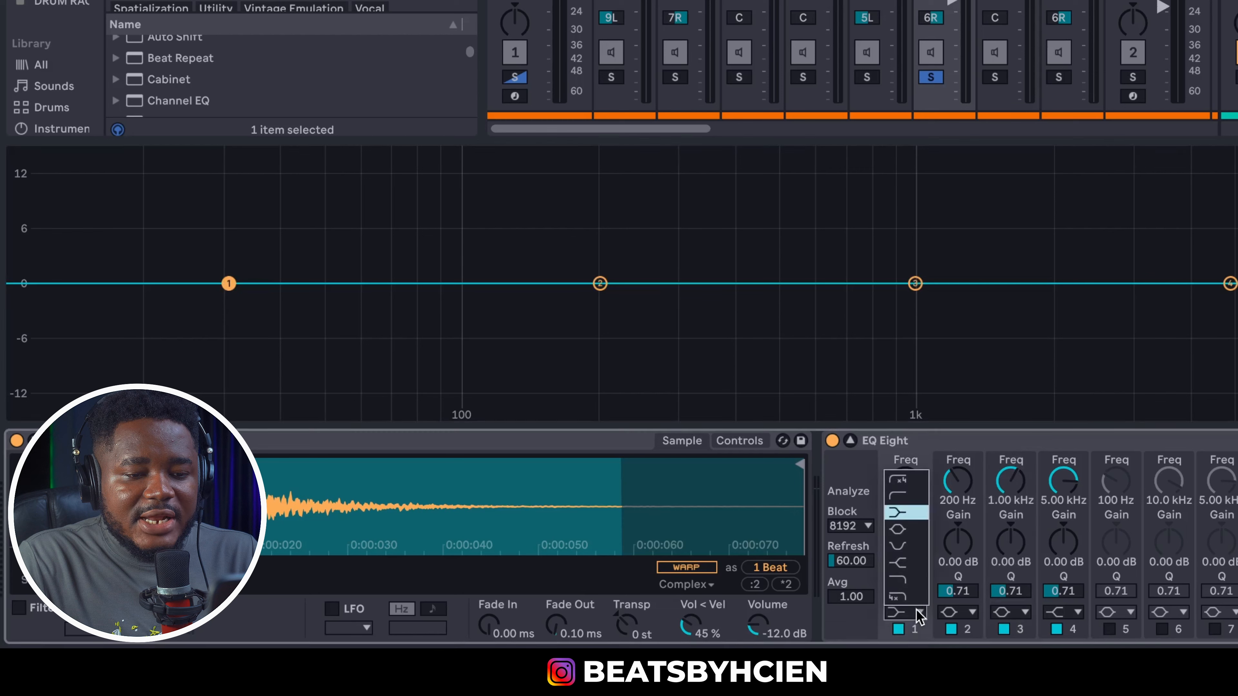
{"action": "left_click", "coordinate": [904, 475]}
{"action": "left_click_drag", "start_coordinate": [229, 316], "coordinate": [679, 310]}
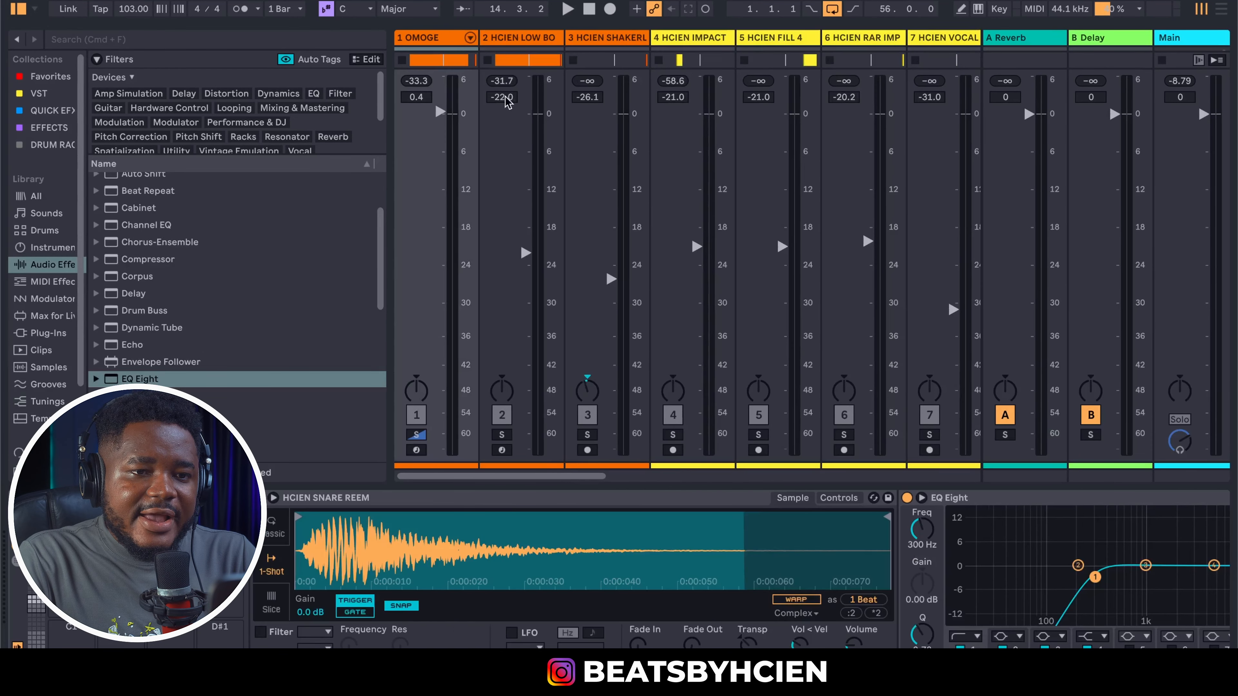
Select the 23 Audio vocal track in the mixer and examine its effect chain as far as CLA Vocals
{"action": "left_click_drag", "start_coordinate": [566, 477], "coordinate": [943, 480]}
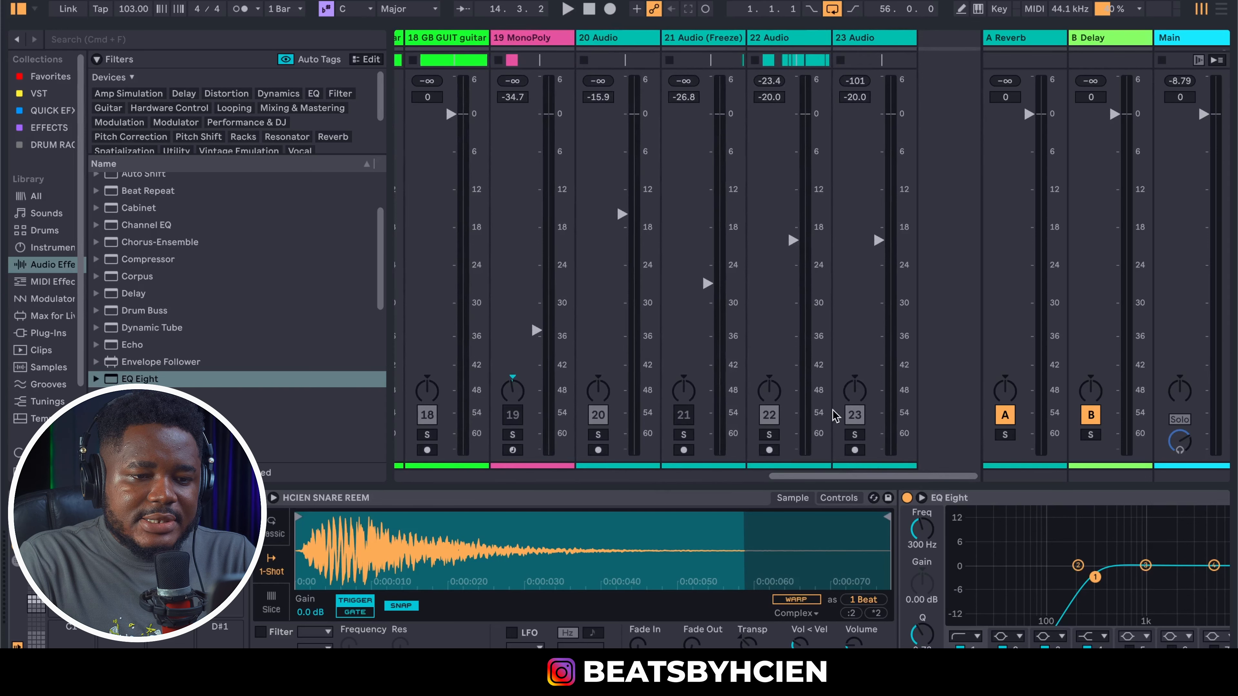
{"action": "left_click", "coordinate": [862, 49]}
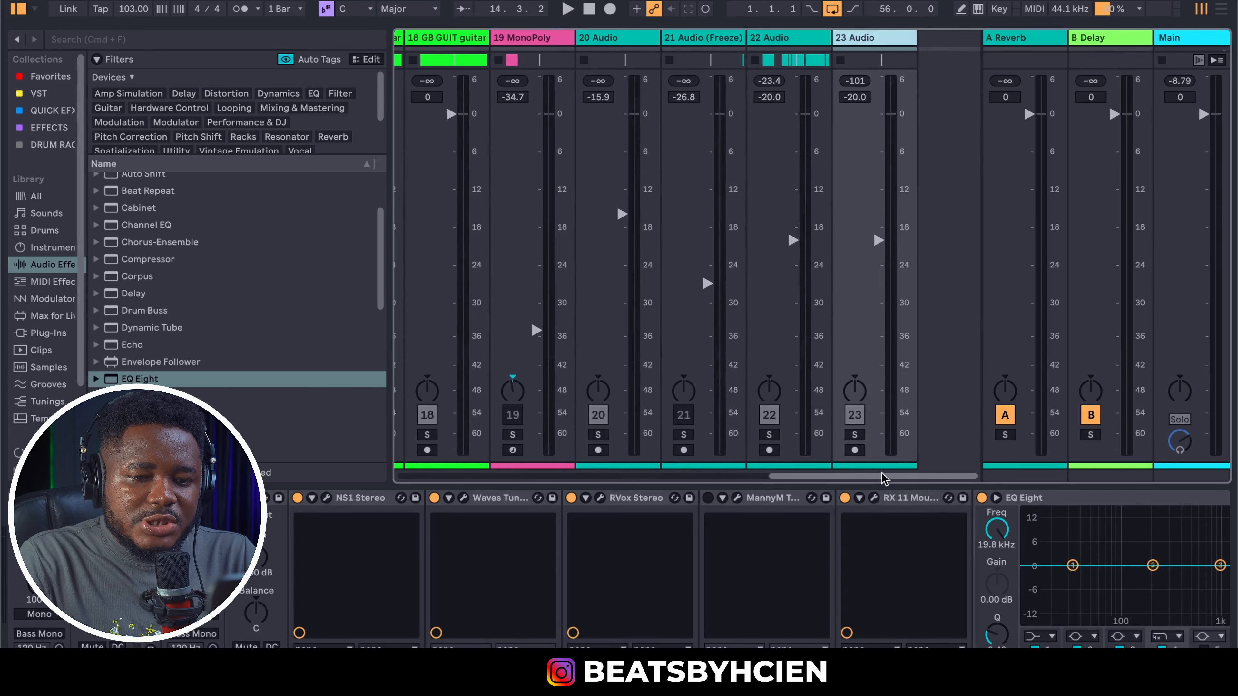
{"action": "scroll", "coordinate": [792, 575], "scroll_direction": "right", "scroll_amount": 5}
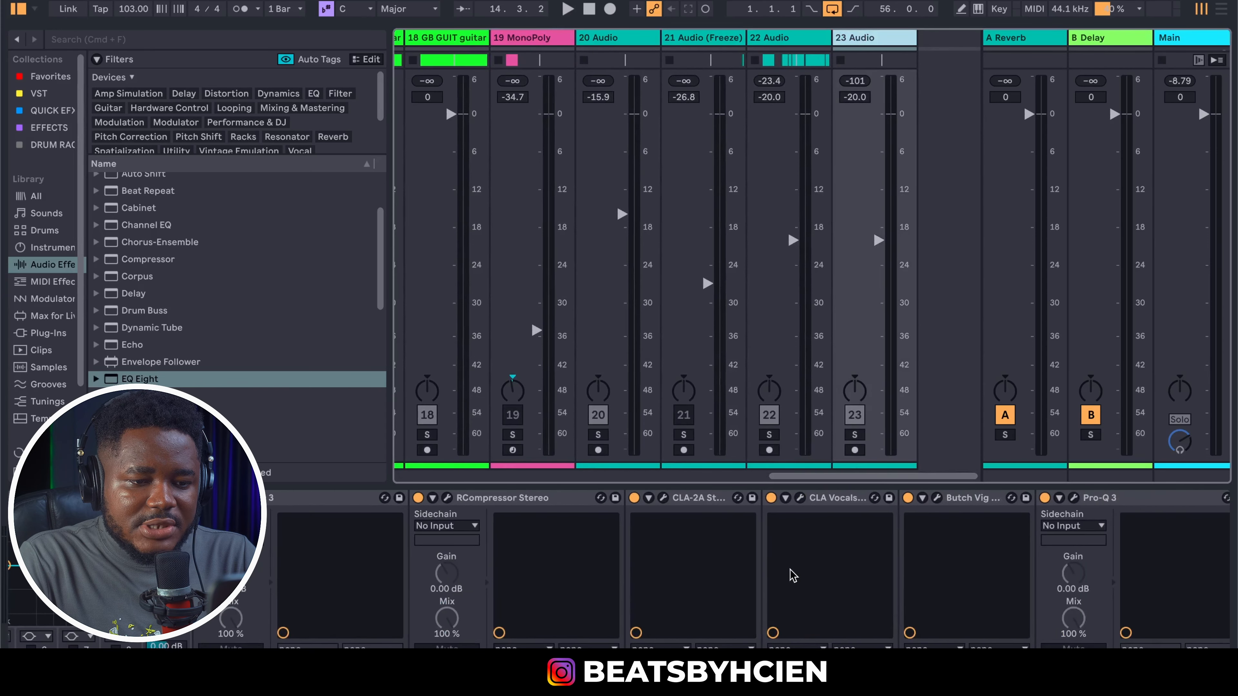
{"action": "left_click", "coordinate": [802, 503]}
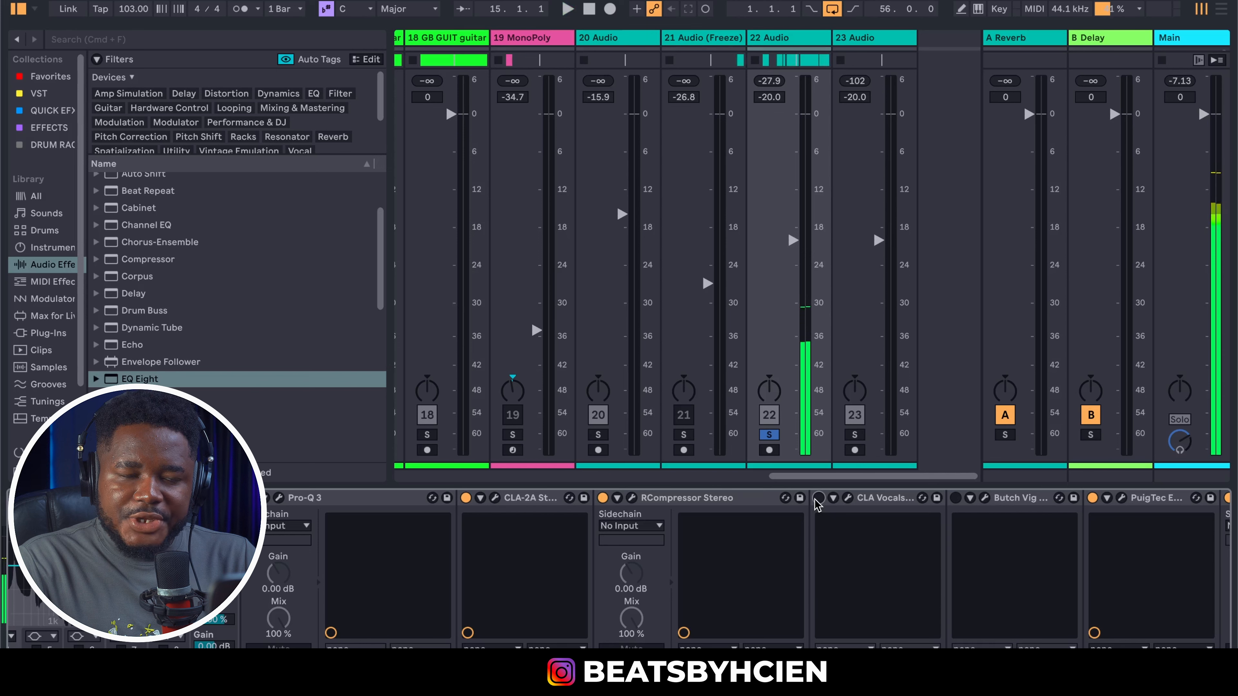
Turn on CLA Vocals on the 22 Audio track, examine its Compress setting in the plug-in window, and close the window
{"action": "left_click", "coordinate": [818, 497]}
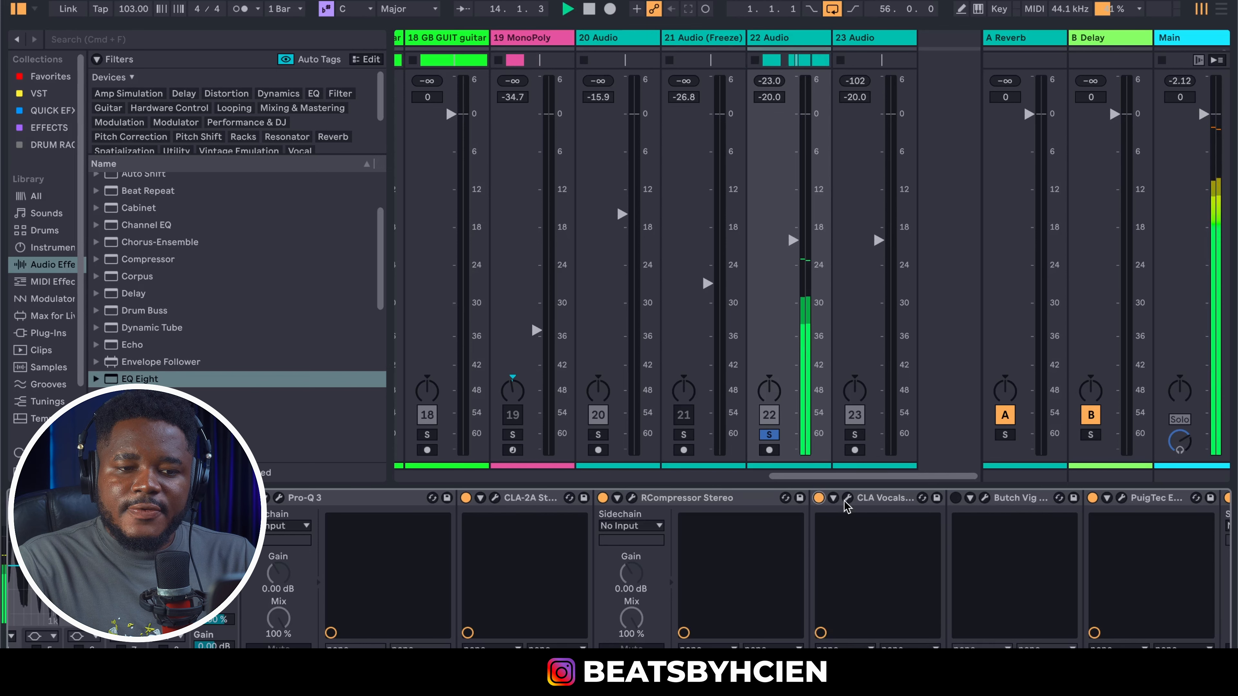
{"action": "key", "text": "space"}
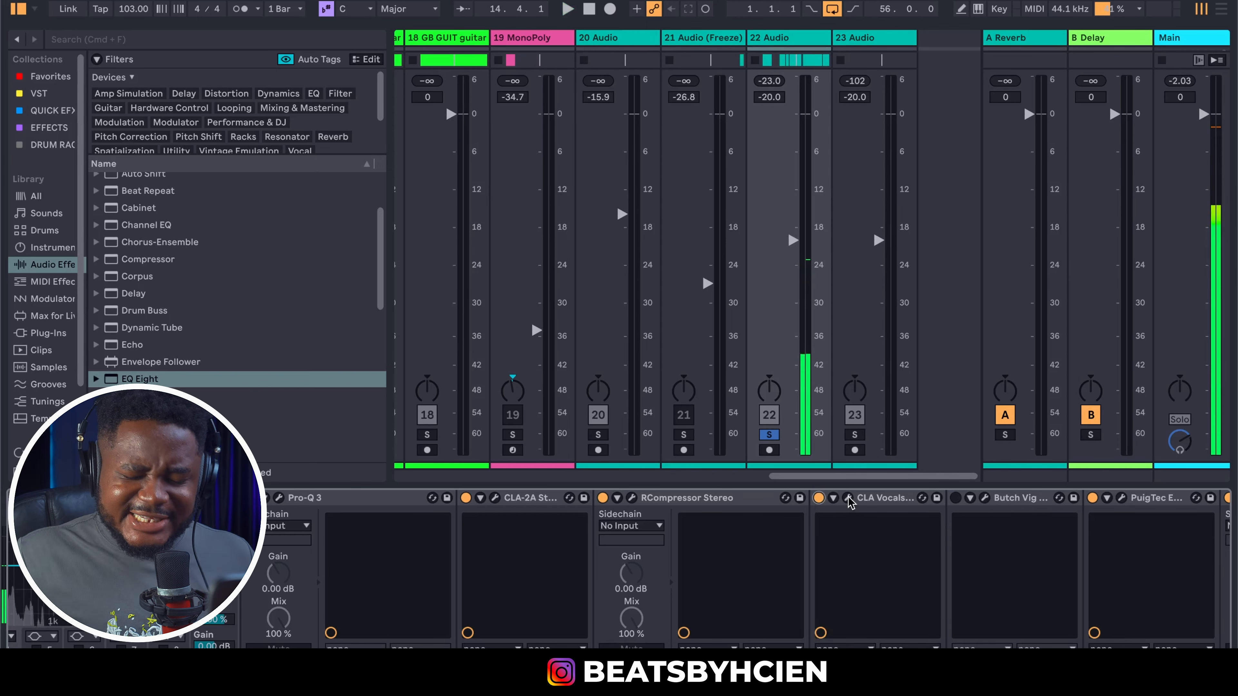
{"action": "left_click", "coordinate": [849, 500]}
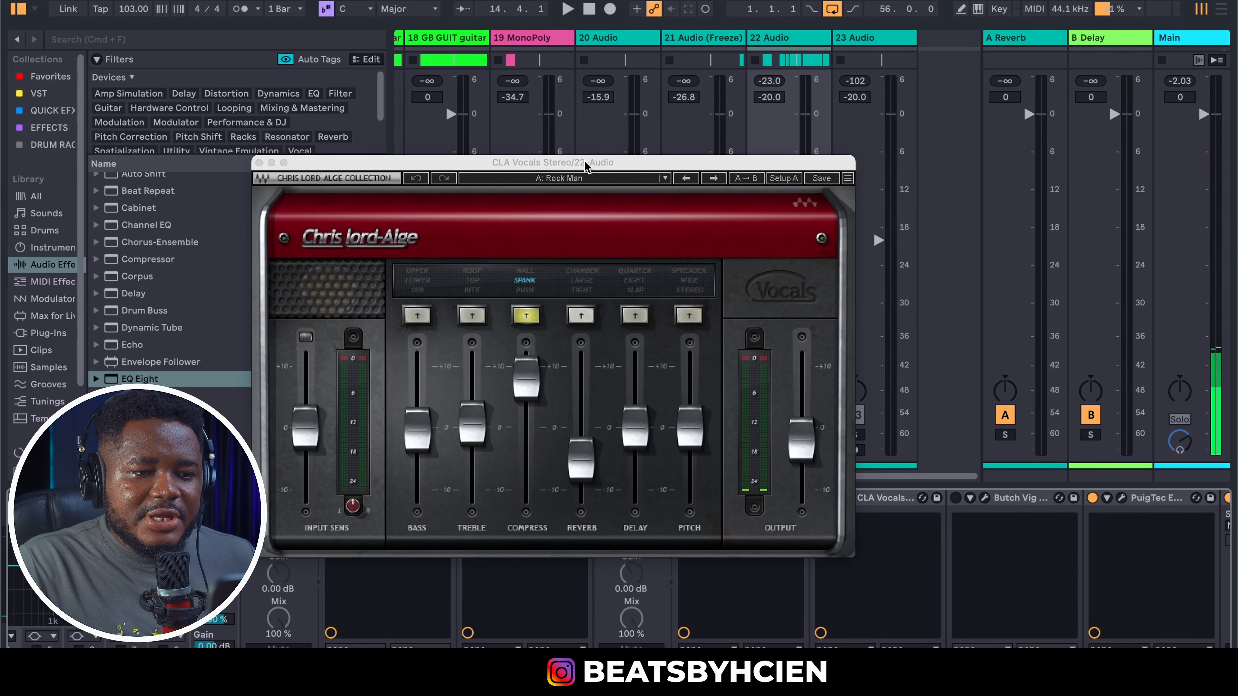
{"action": "left_click_drag", "start_coordinate": [588, 161], "coordinate": [813, 148]}
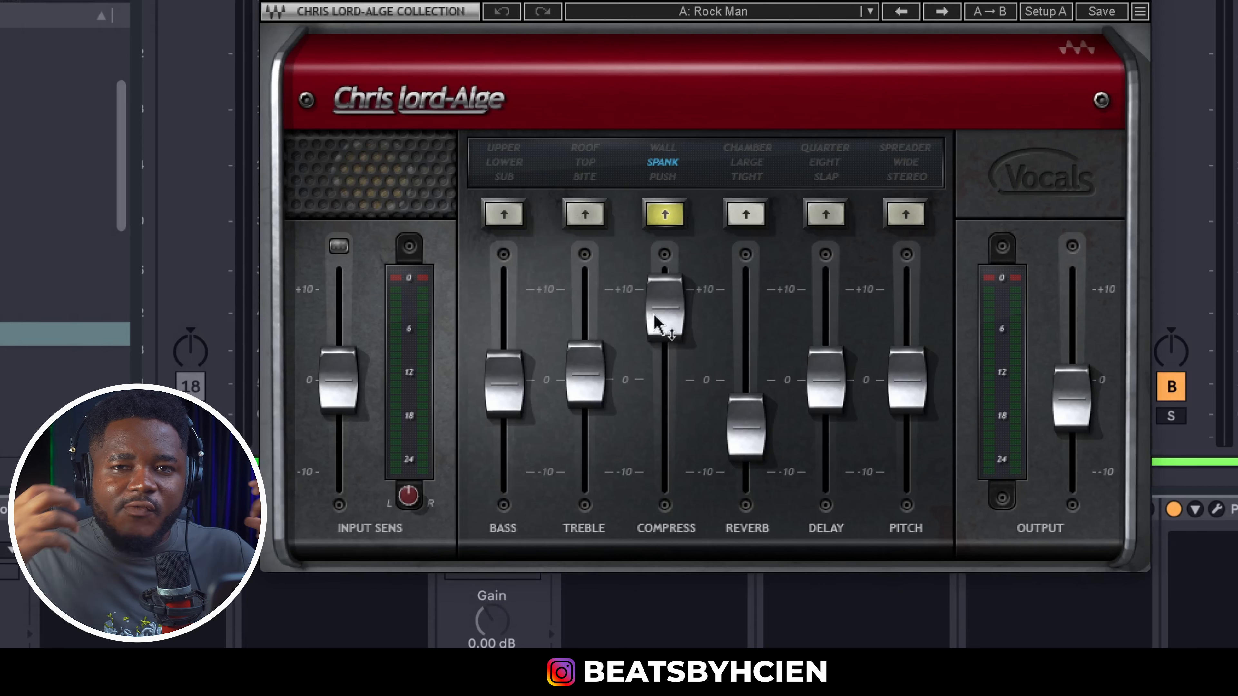
{"action": "mouse_move", "coordinate": [655, 321]}
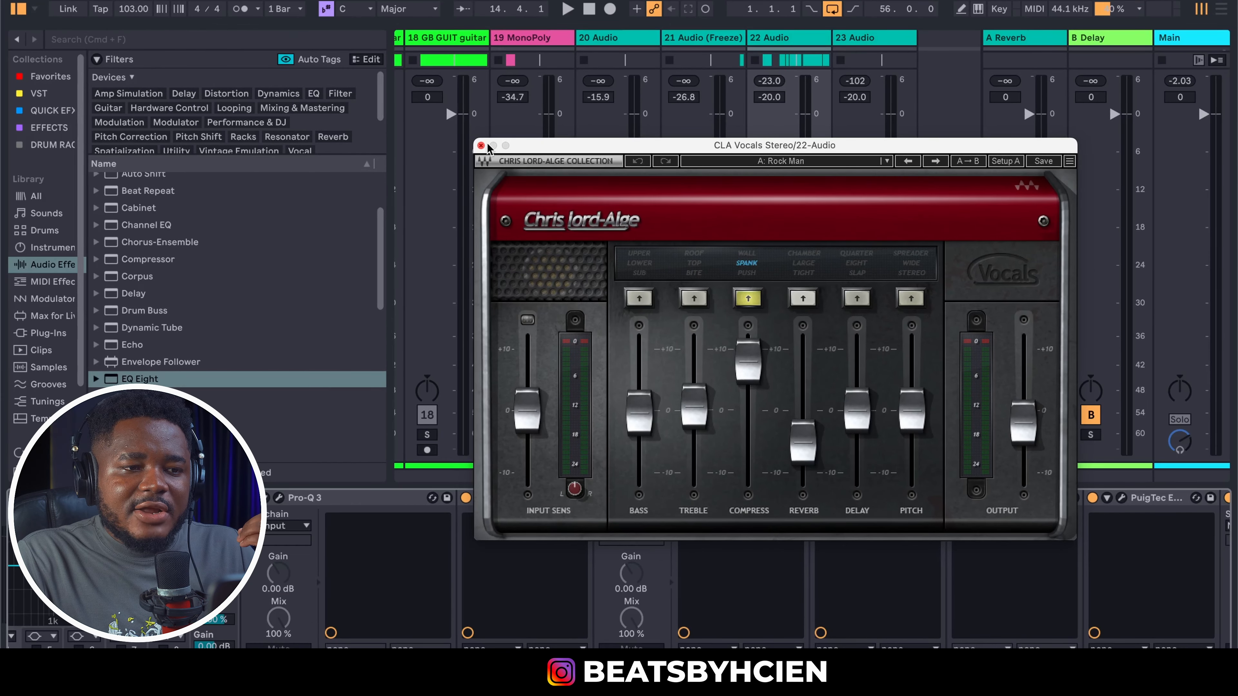
{"action": "left_click", "coordinate": [481, 146]}
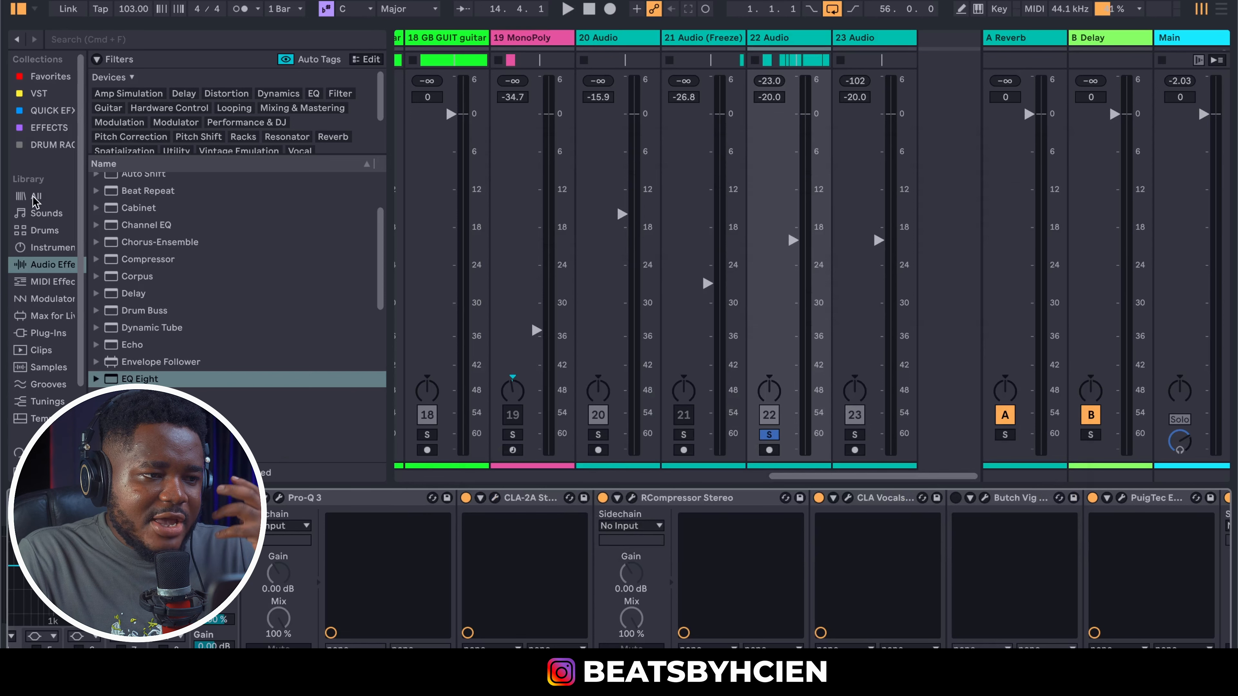
Find the OTT preset in the browser and insert it before CLA Vocals on the 22 Audio track
{"action": "left_click", "coordinate": [151, 40]}
{"action": "type", "text": "OTT"}
{"action": "left_click_drag", "start_coordinate": [149, 197], "coordinate": [827, 566]}
{"action": "scroll", "coordinate": [915, 544], "scroll_direction": "right", "scroll_amount": 7}
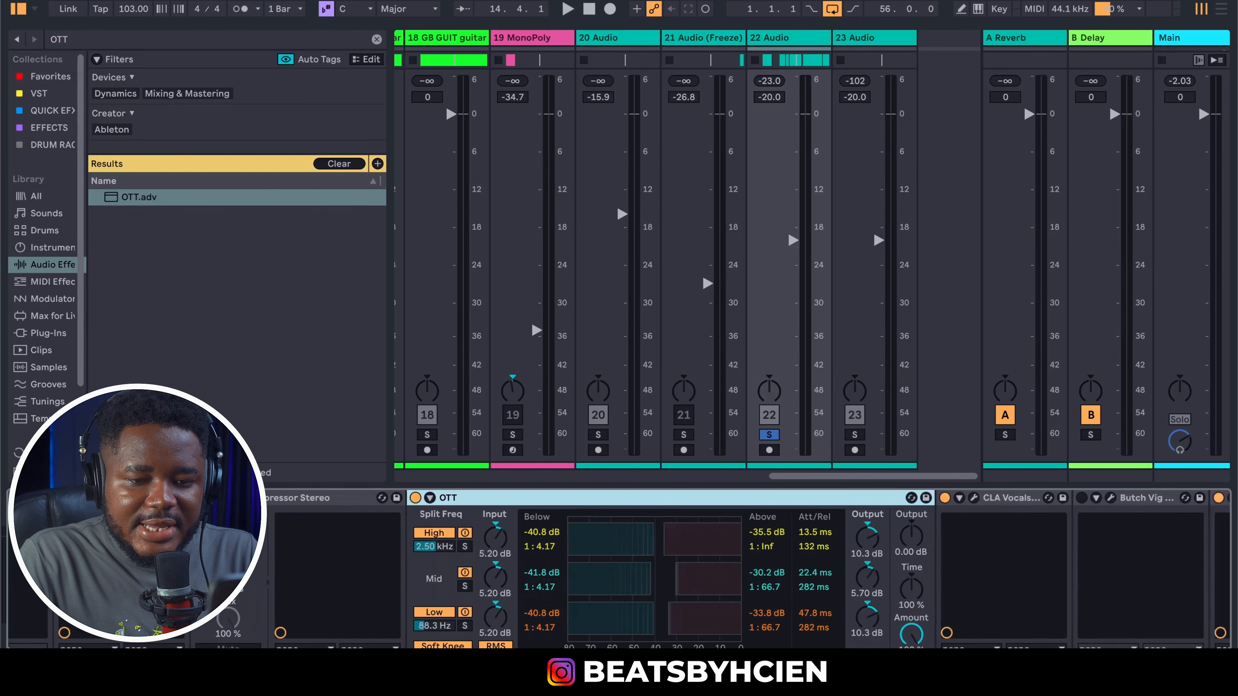
{"action": "scroll", "coordinate": [911, 561], "scroll_direction": "left", "scroll_amount": 8}
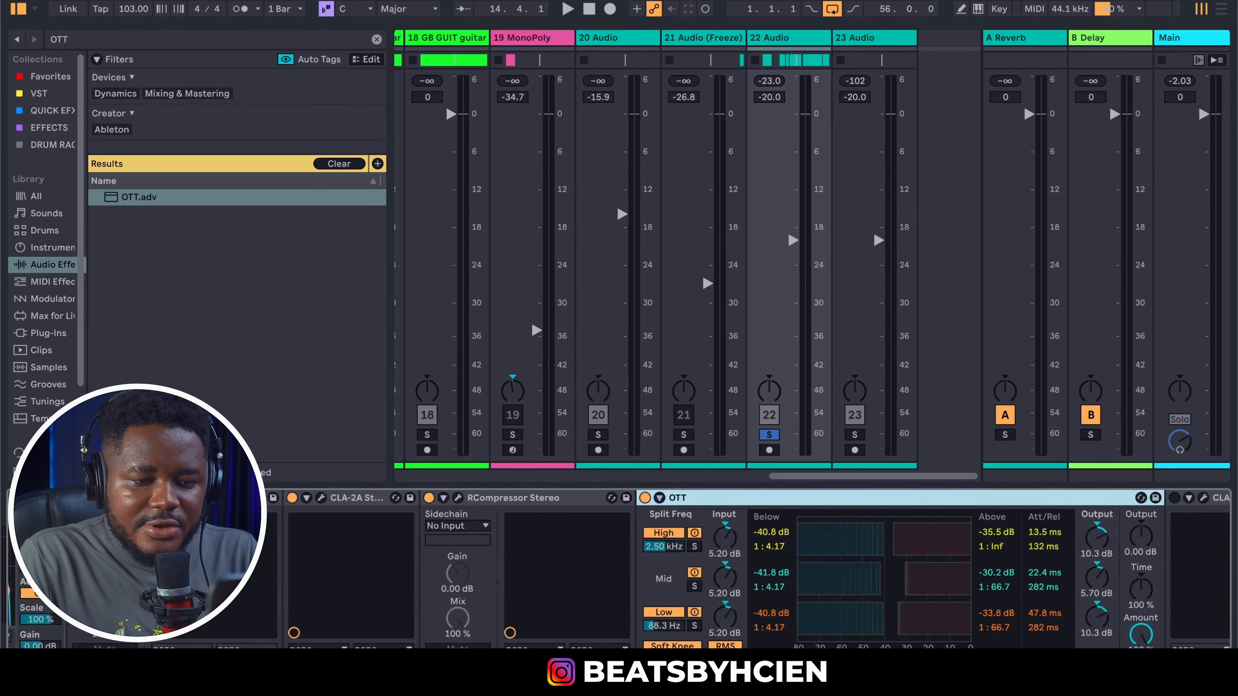
Audition OTT on the vocal, drop its Amount to 0 %, raise it to about 24 % during playback, and turn CLA Vocals back on
{"action": "key", "text": "space"}
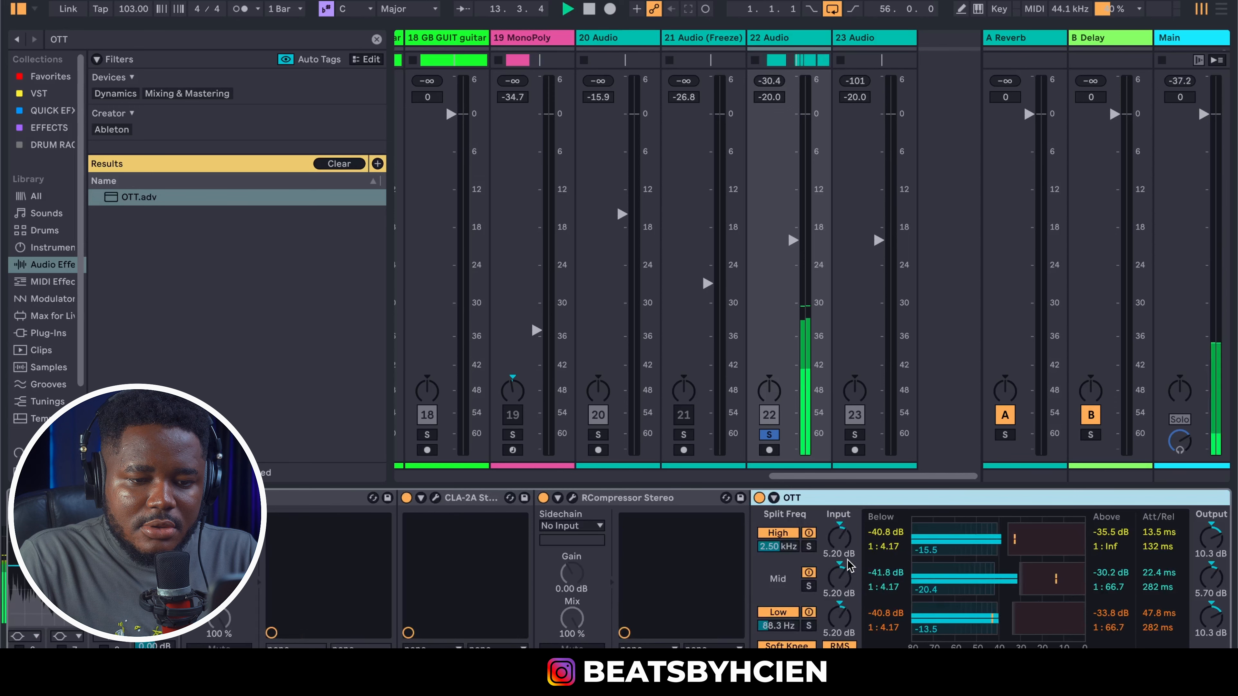
{"action": "key", "text": "space"}
{"action": "scroll", "coordinate": [853, 610], "scroll_direction": "right", "scroll_amount": 8}
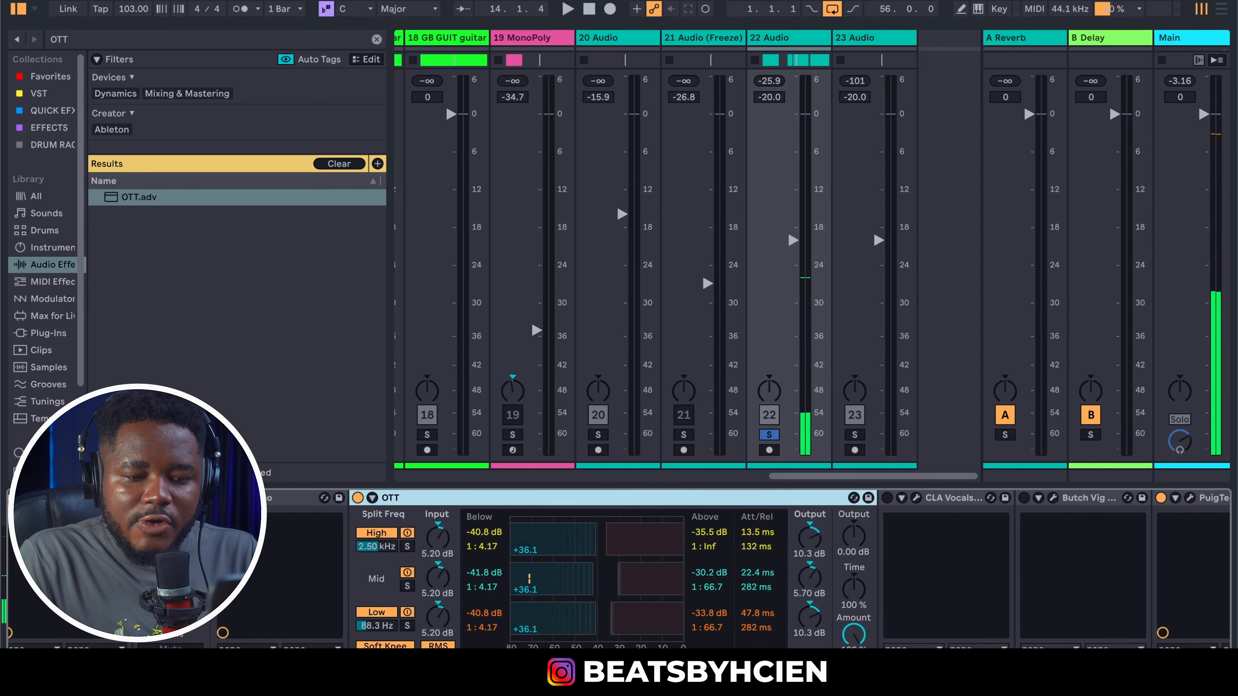
{"action": "left_click_drag", "start_coordinate": [852, 634], "coordinate": [852, 651]}
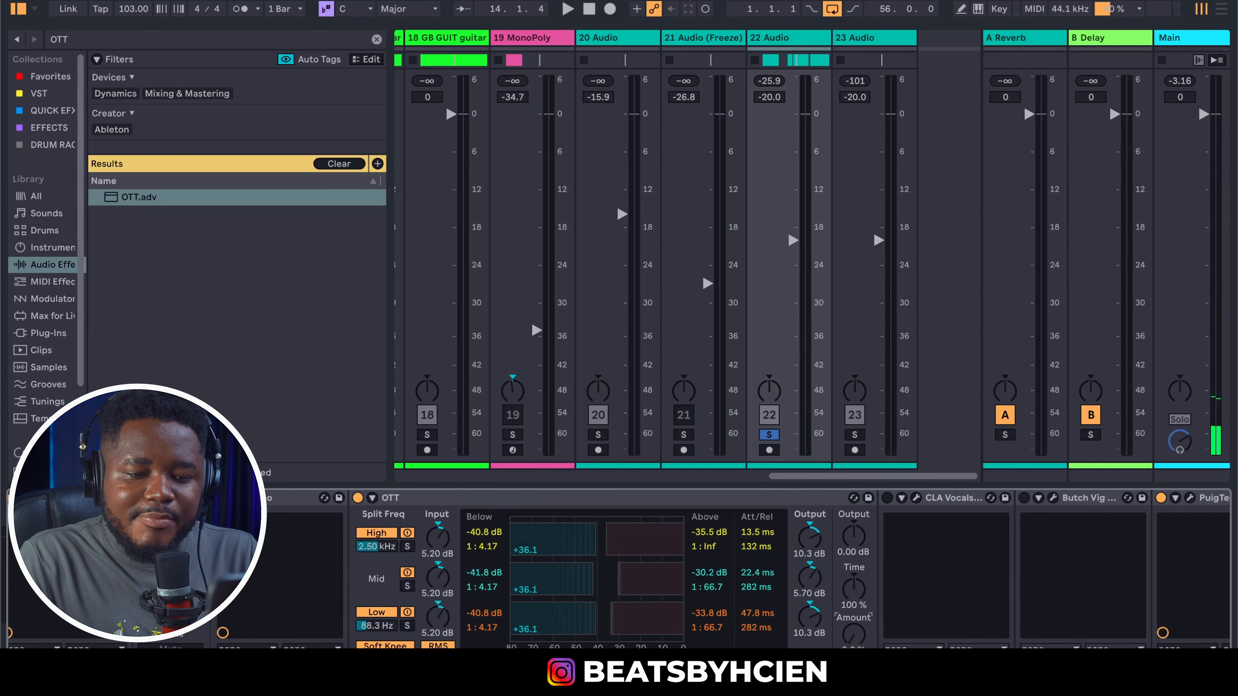
{"action": "key", "text": "space"}
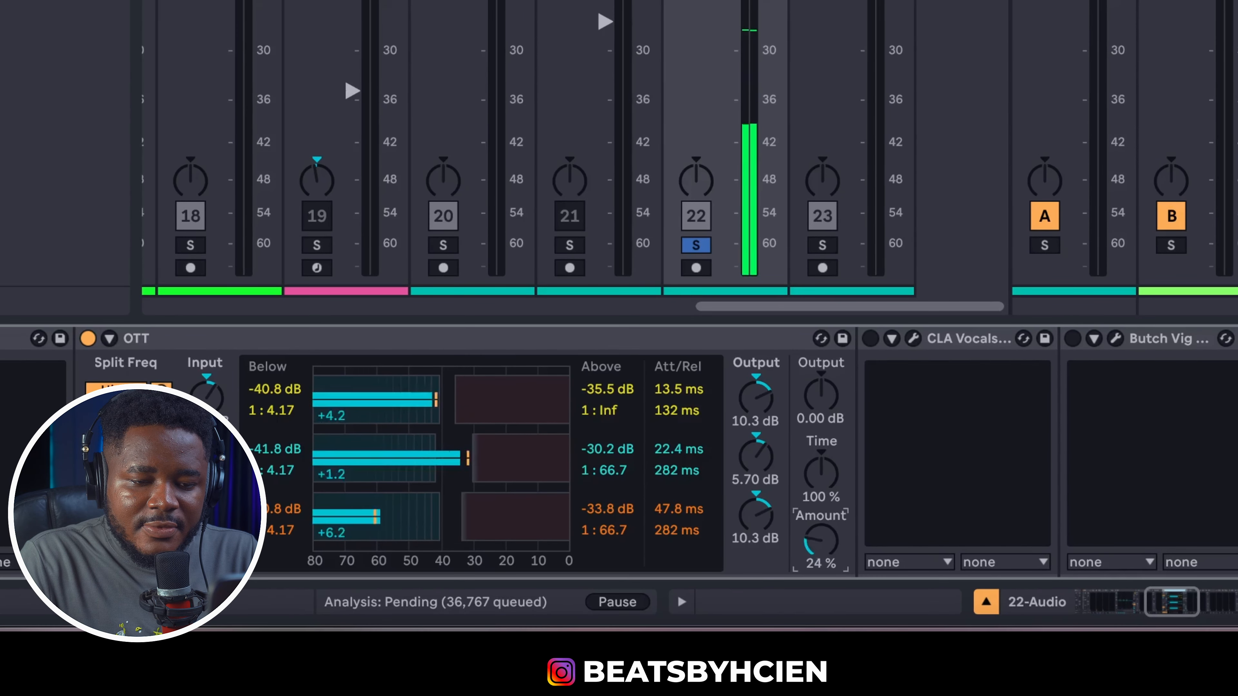
{"action": "left_click_drag", "start_coordinate": [821, 540], "coordinate": [820, 532]}
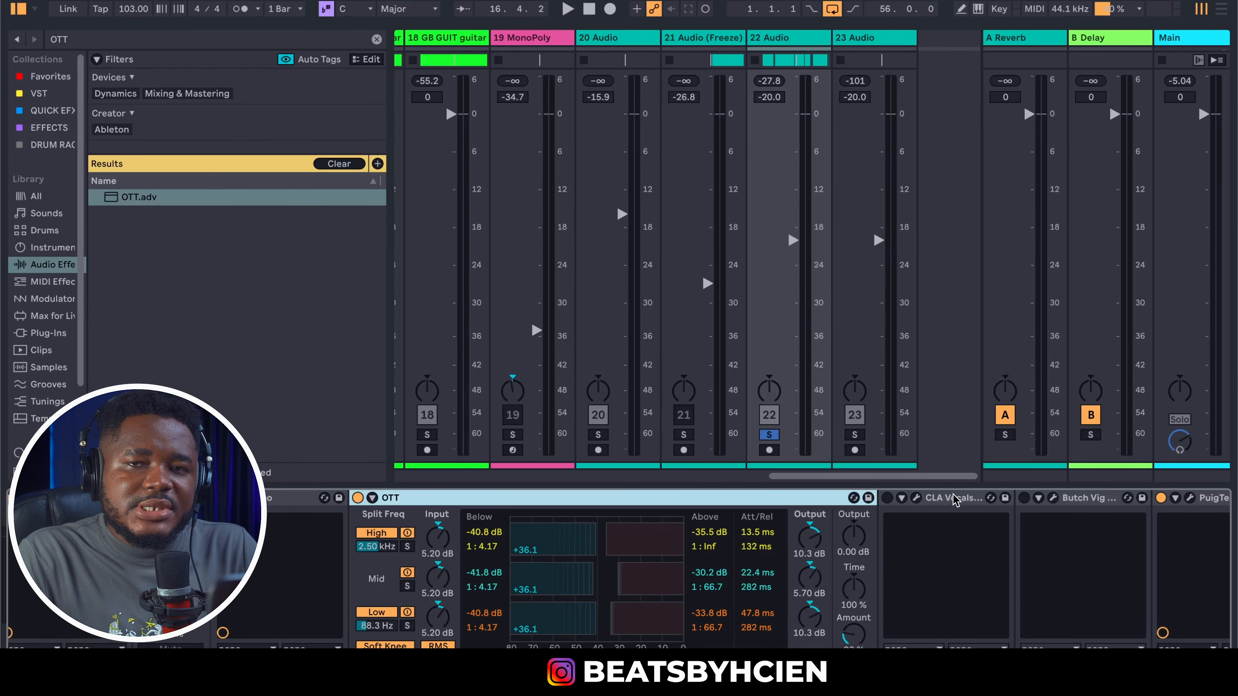
{"action": "left_click", "coordinate": [887, 497]}
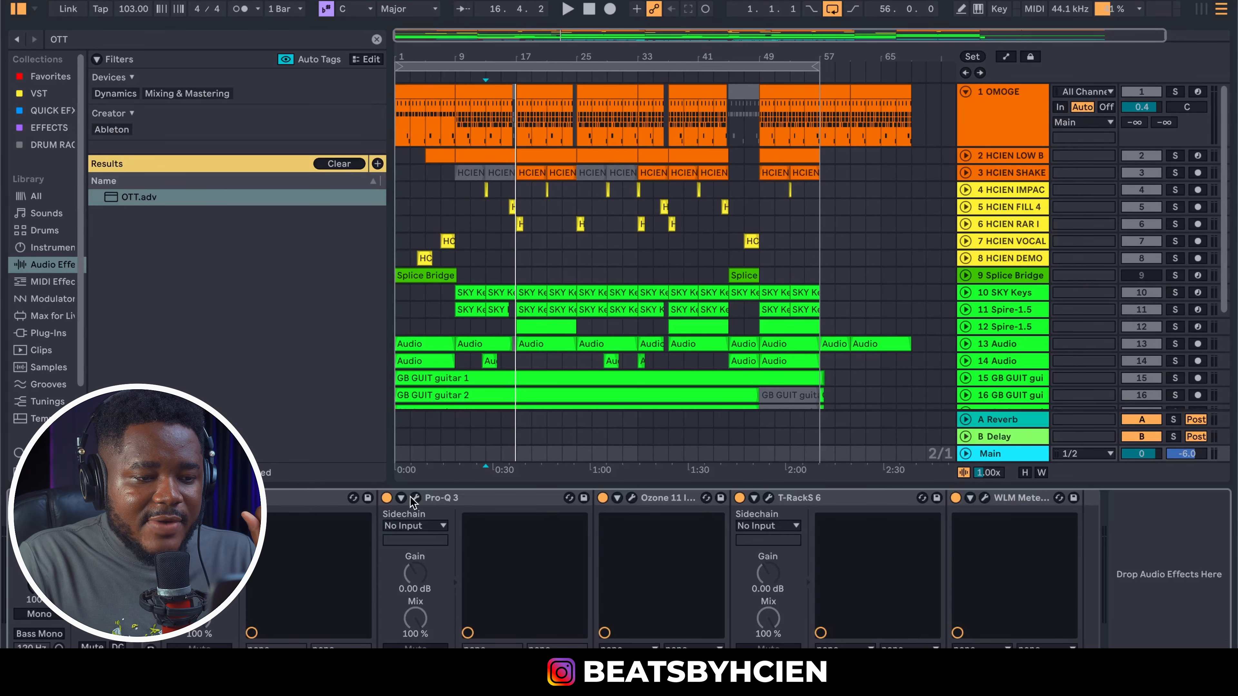
Open Pro-Q 3 on the Main track and examine the stereo placement and slope options of the 135 Hz low-cut band
{"action": "left_click", "coordinate": [415, 498]}
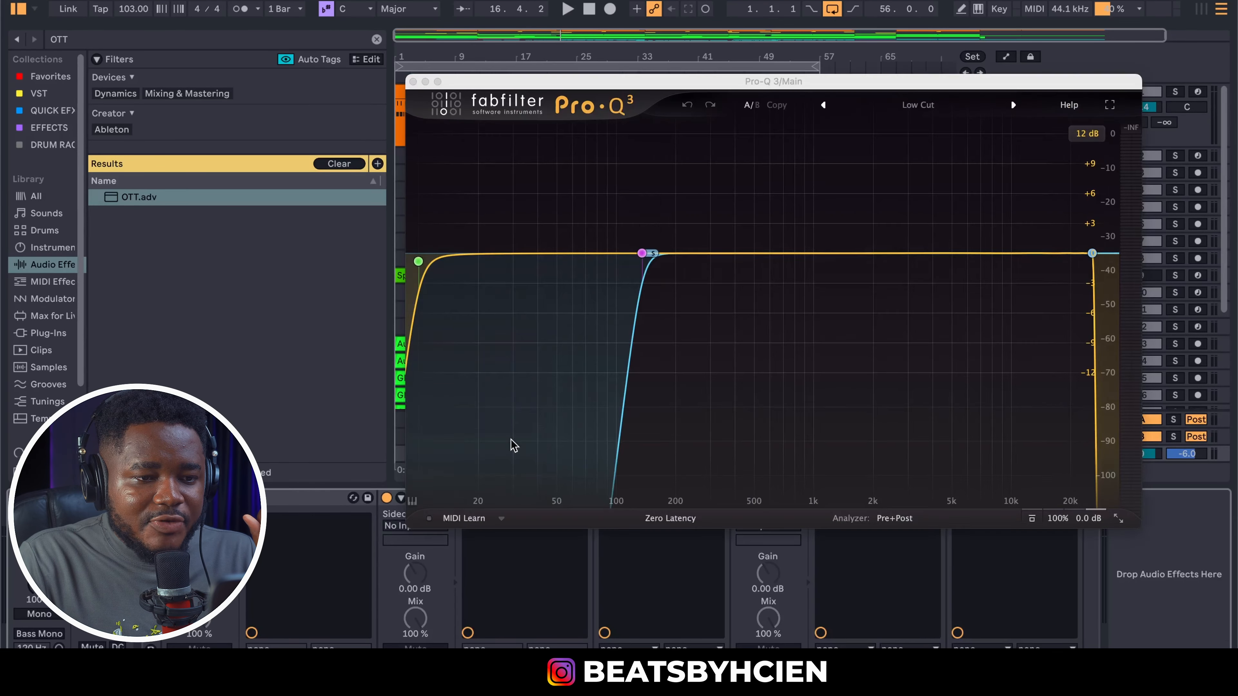
{"action": "right_click", "coordinate": [641, 253]}
{"action": "mouse_move", "coordinate": [707, 322]}
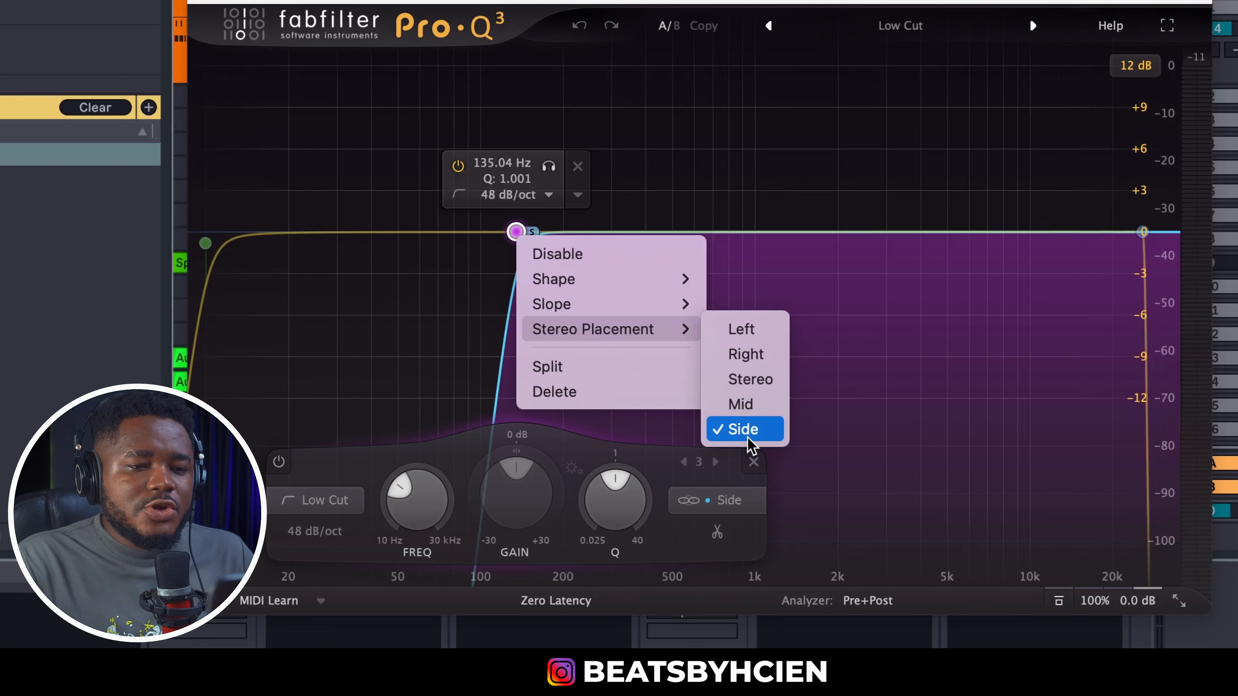
{"action": "left_click", "coordinate": [679, 171]}
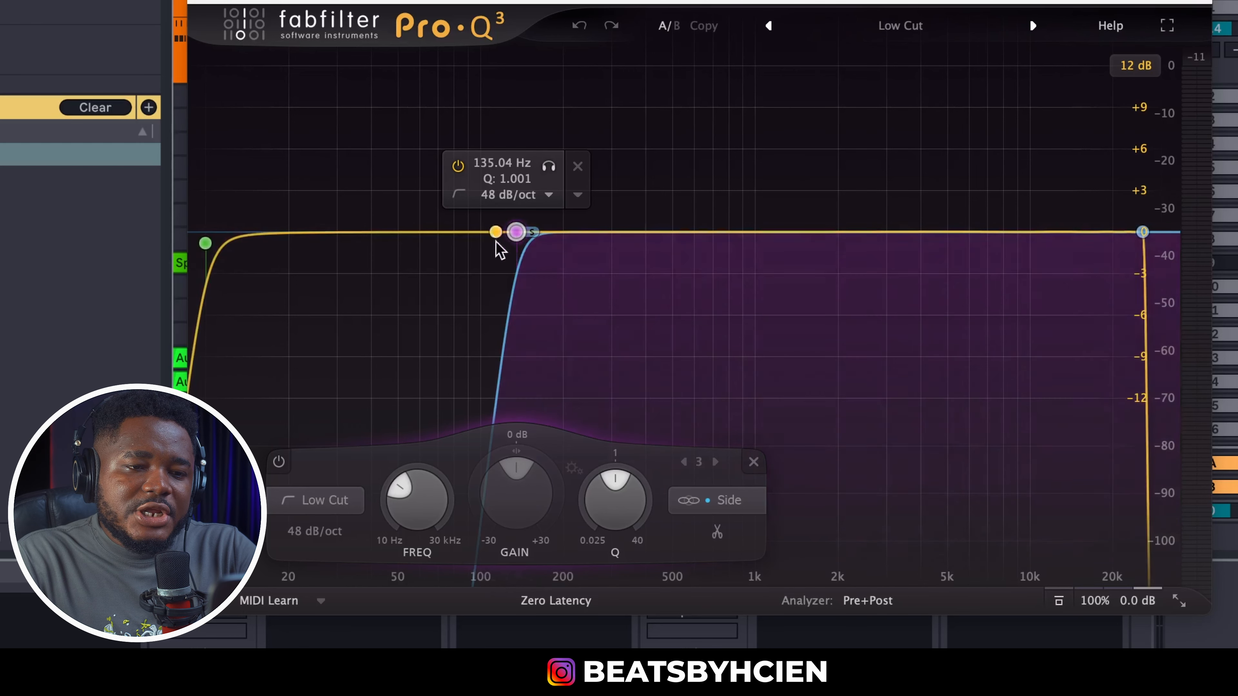
{"action": "left_click_drag", "start_coordinate": [758, 2], "coordinate": [754, 0]}
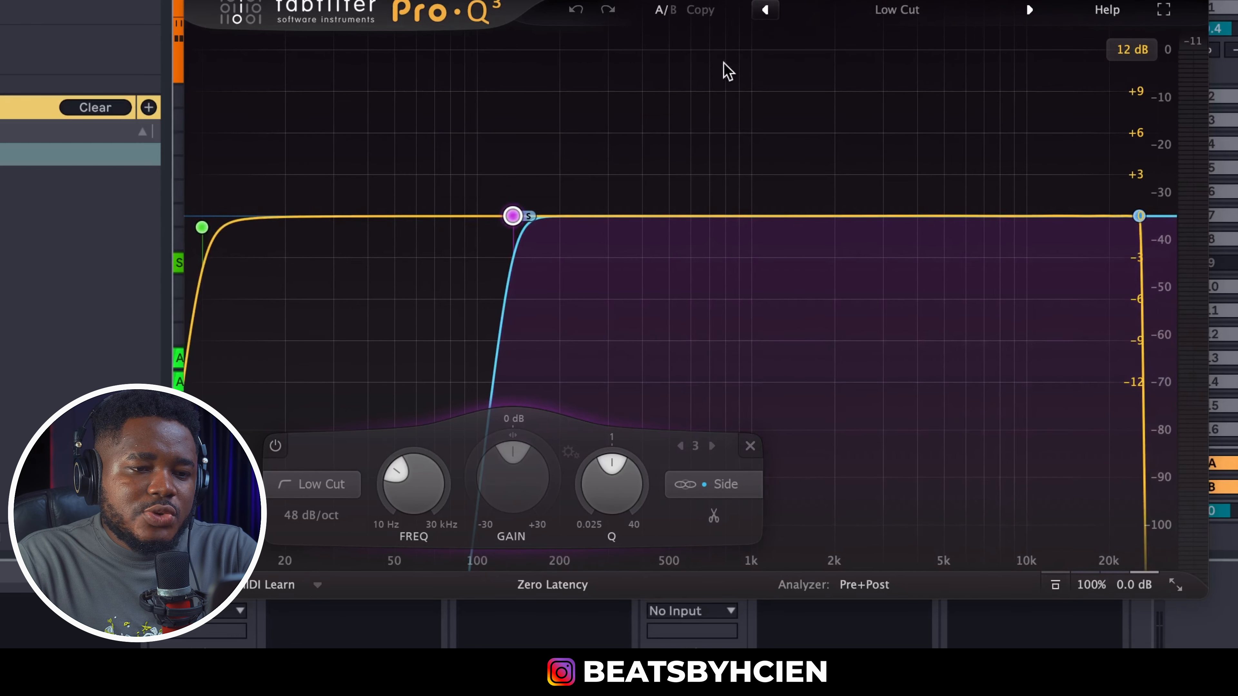
{"action": "mouse_move", "coordinate": [535, 215]}
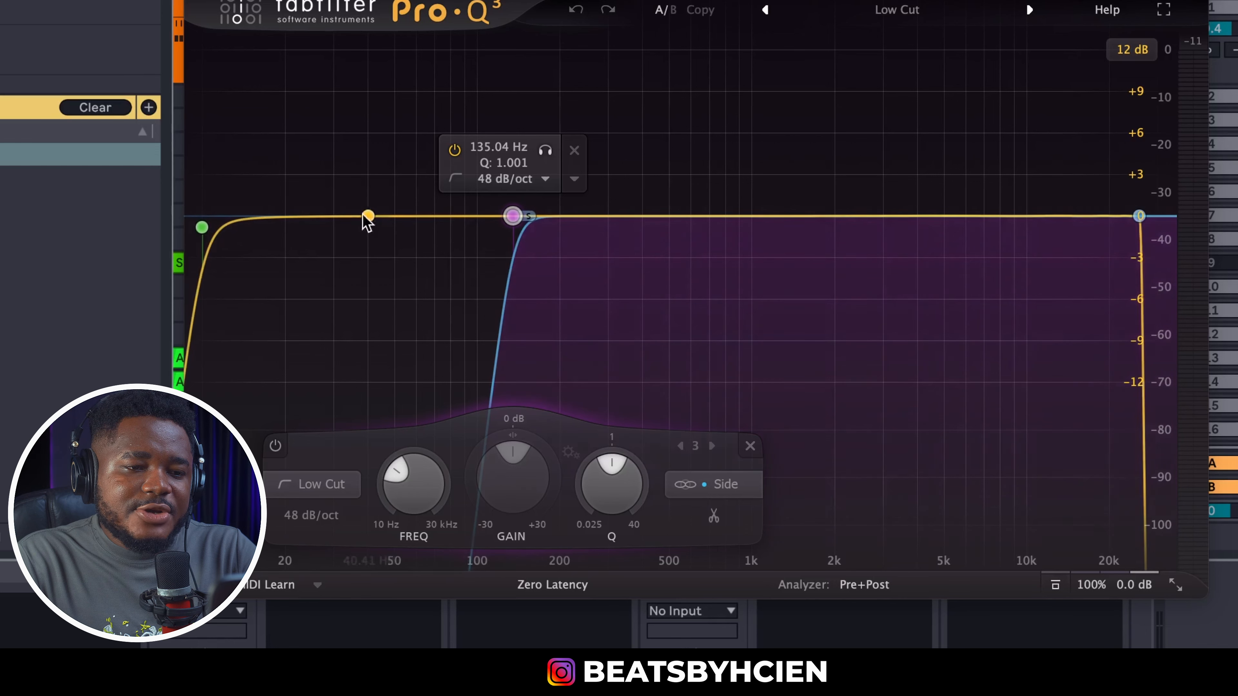
{"action": "right_click", "coordinate": [513, 219]}
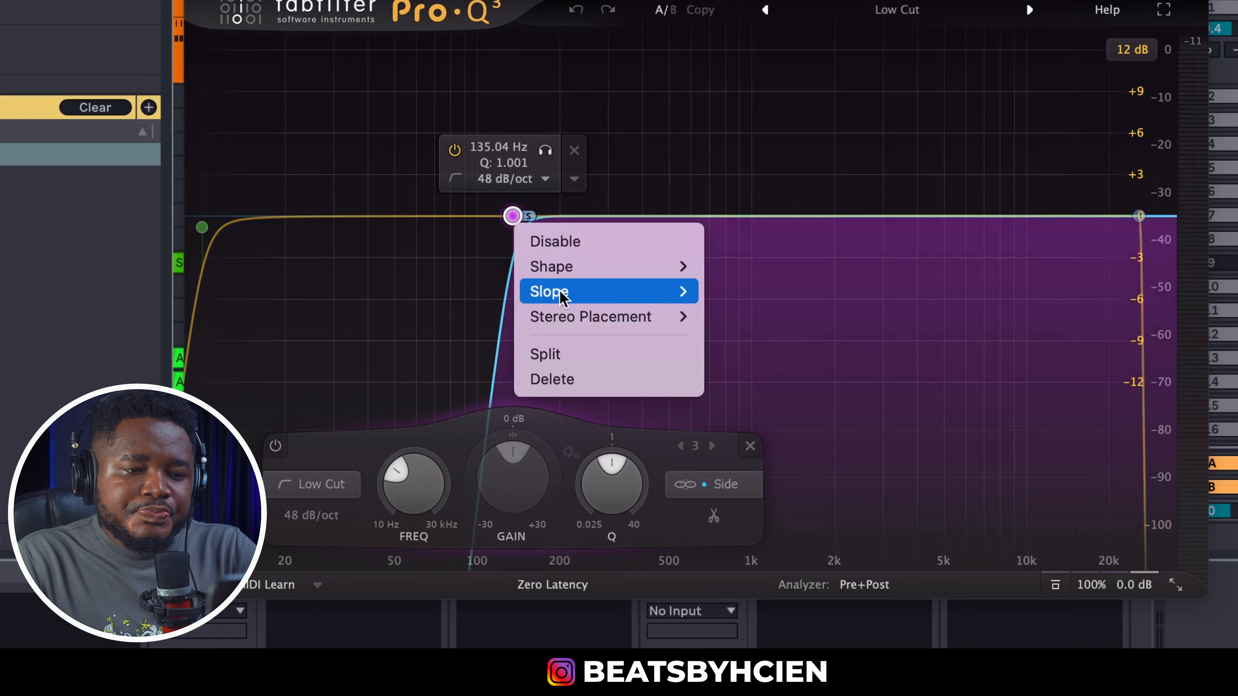
{"action": "left_click", "coordinate": [379, 230]}
Add an EQ band at about 44 Hz with about 1 dB of gain and set its stereo placement to Side
{"action": "left_click_drag", "start_coordinate": [379, 216], "coordinate": [379, 202]}
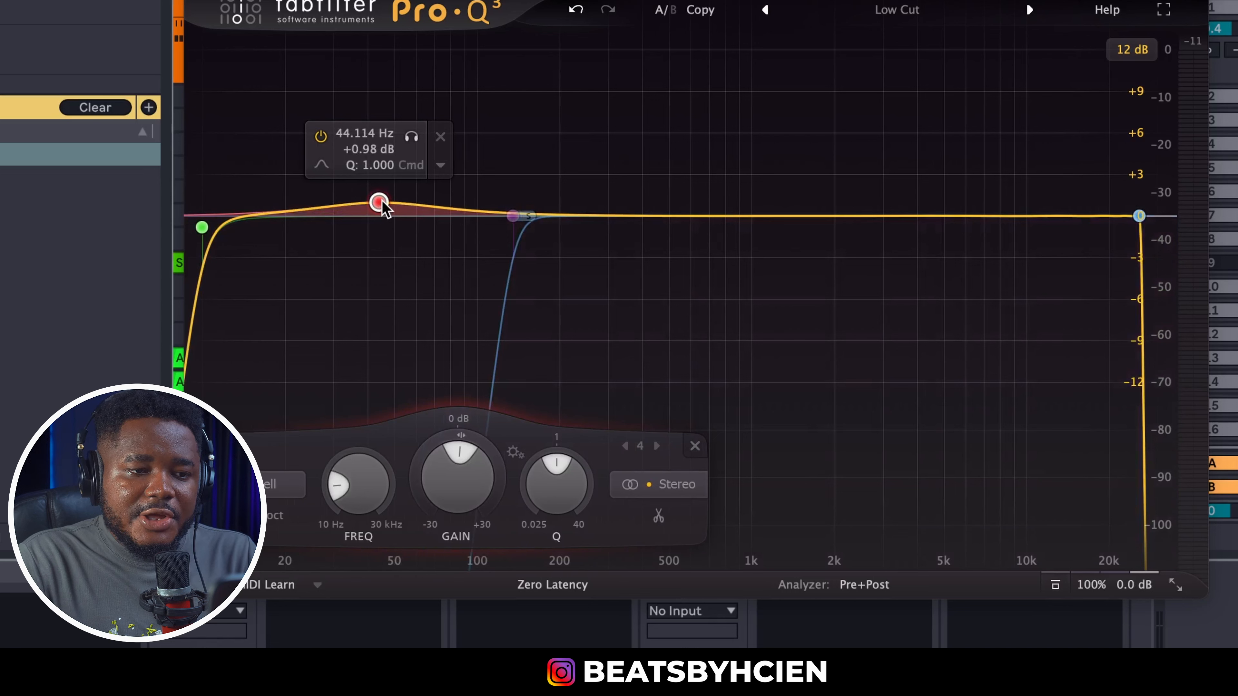
{"action": "right_click", "coordinate": [380, 202]}
{"action": "mouse_move", "coordinate": [457, 365]}
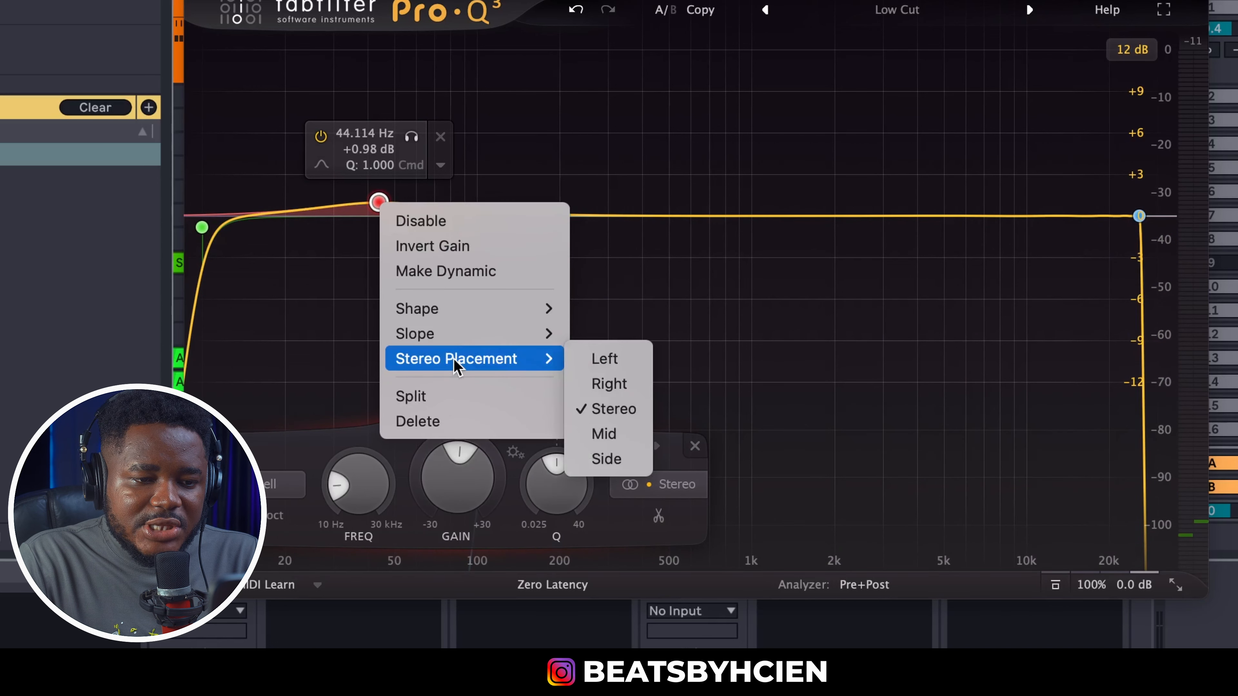
{"action": "left_click", "coordinate": [605, 458]}
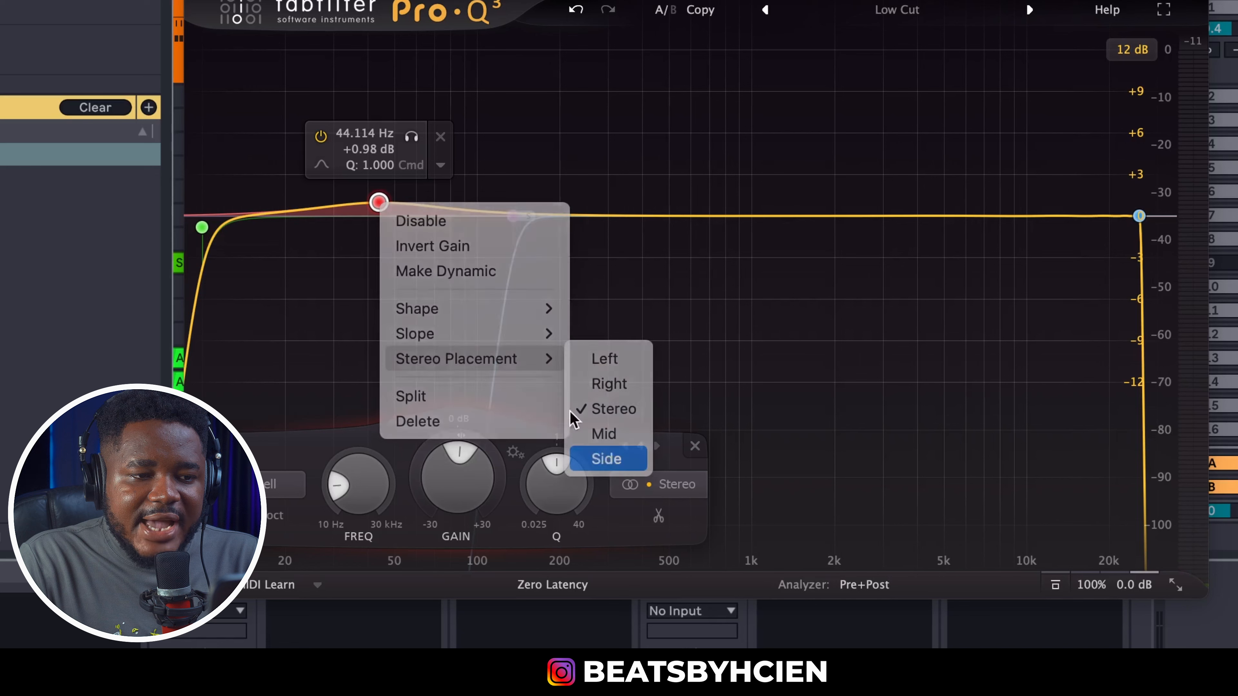
Turn the 44 Hz side band into a Low Cut with a 48 dB/oct slope and bypass that band
{"action": "right_click", "coordinate": [382, 204]}
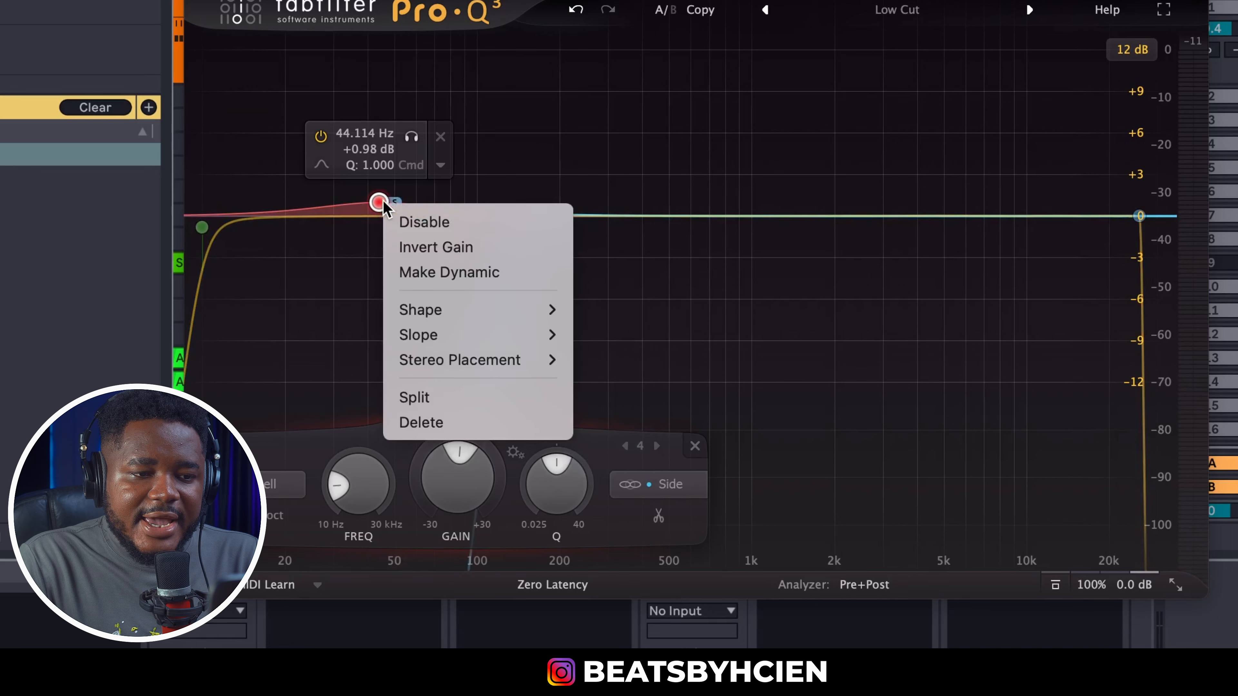
{"action": "mouse_move", "coordinate": [433, 319]}
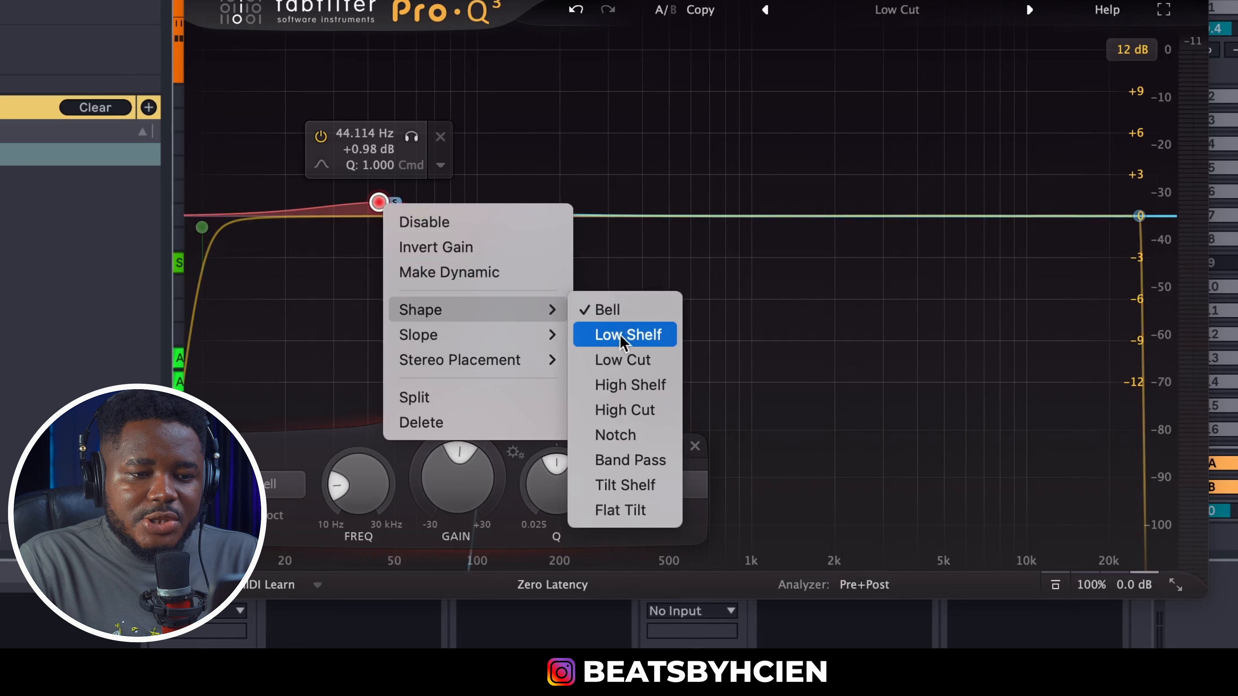
{"action": "left_click", "coordinate": [621, 360]}
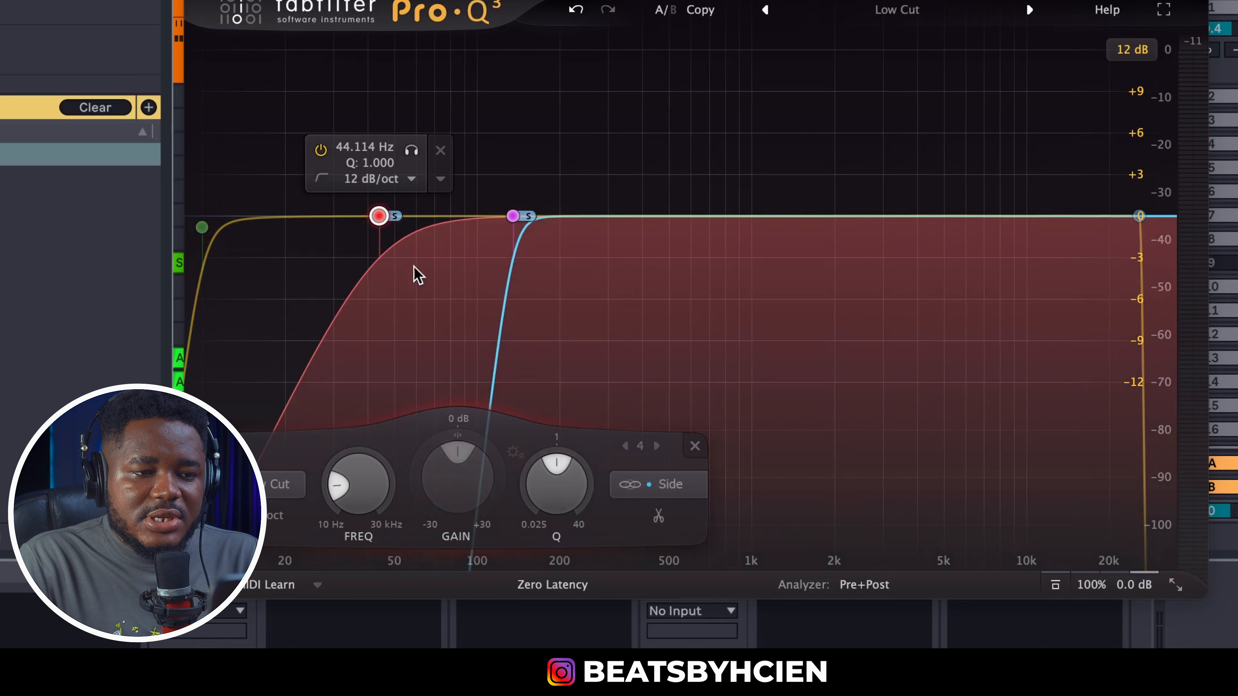
{"action": "right_click", "coordinate": [378, 221]}
{"action": "mouse_move", "coordinate": [430, 291]}
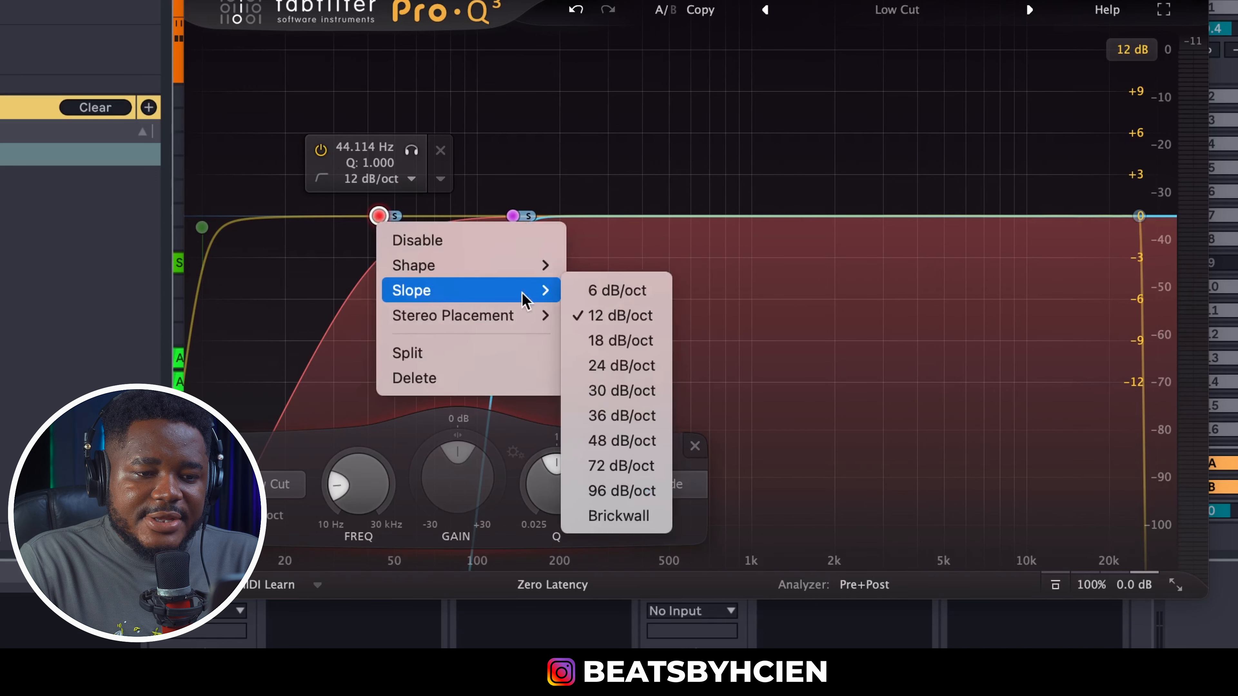
{"action": "left_click", "coordinate": [619, 441]}
{"action": "right_click", "coordinate": [383, 220]}
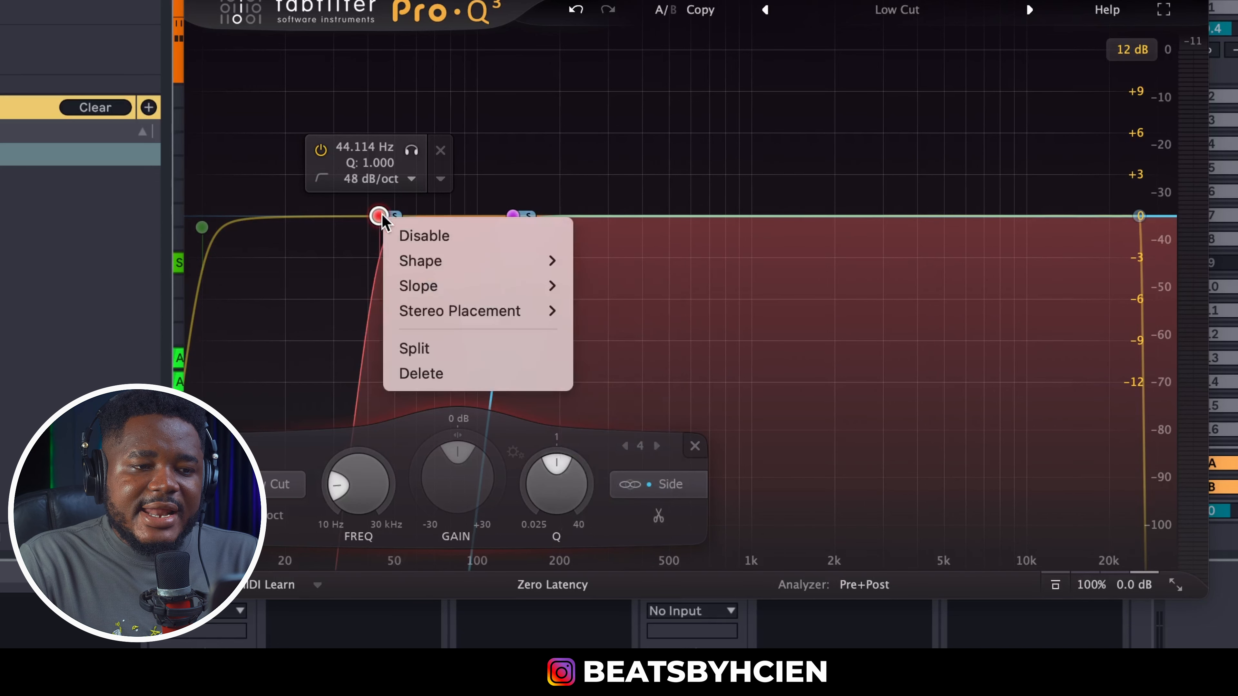
{"action": "left_click", "coordinate": [321, 151]}
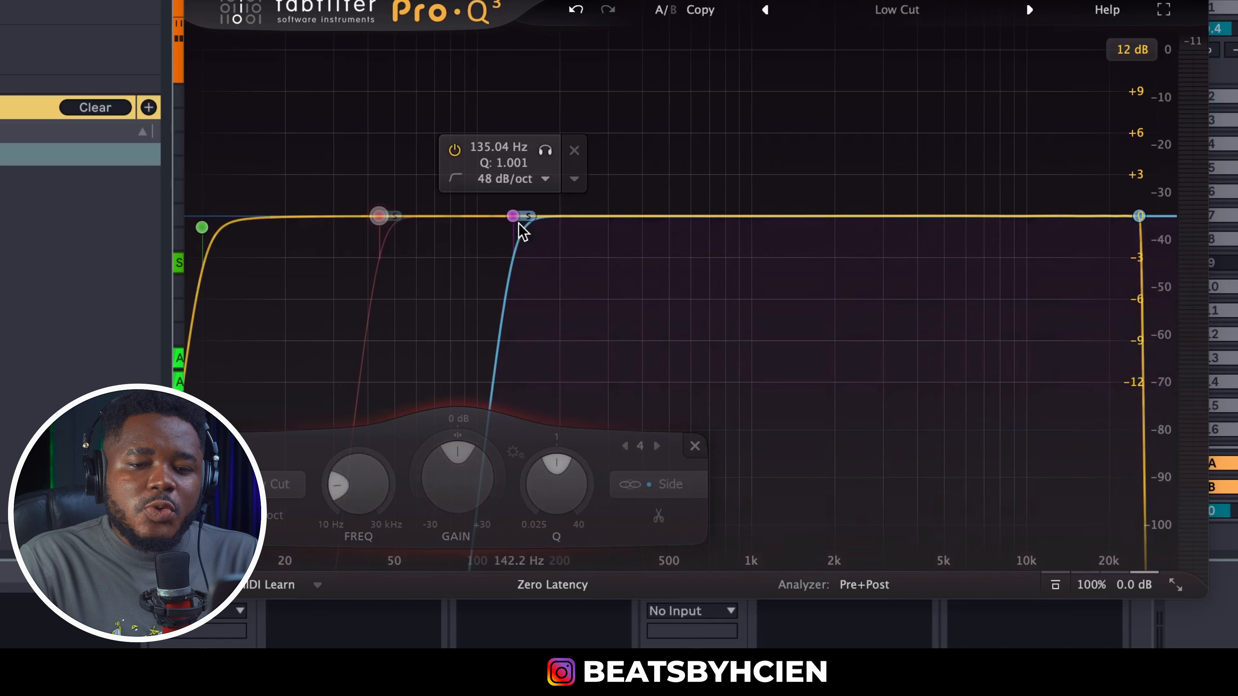
Audition the mix with the 135 Hz side low cut bypassed and turn the band back on during playback
{"action": "left_click_drag", "start_coordinate": [556, 1], "coordinate": [358, 0]}
{"action": "scroll", "coordinate": [1206, 294], "scroll_direction": "down", "scroll_amount": 5}
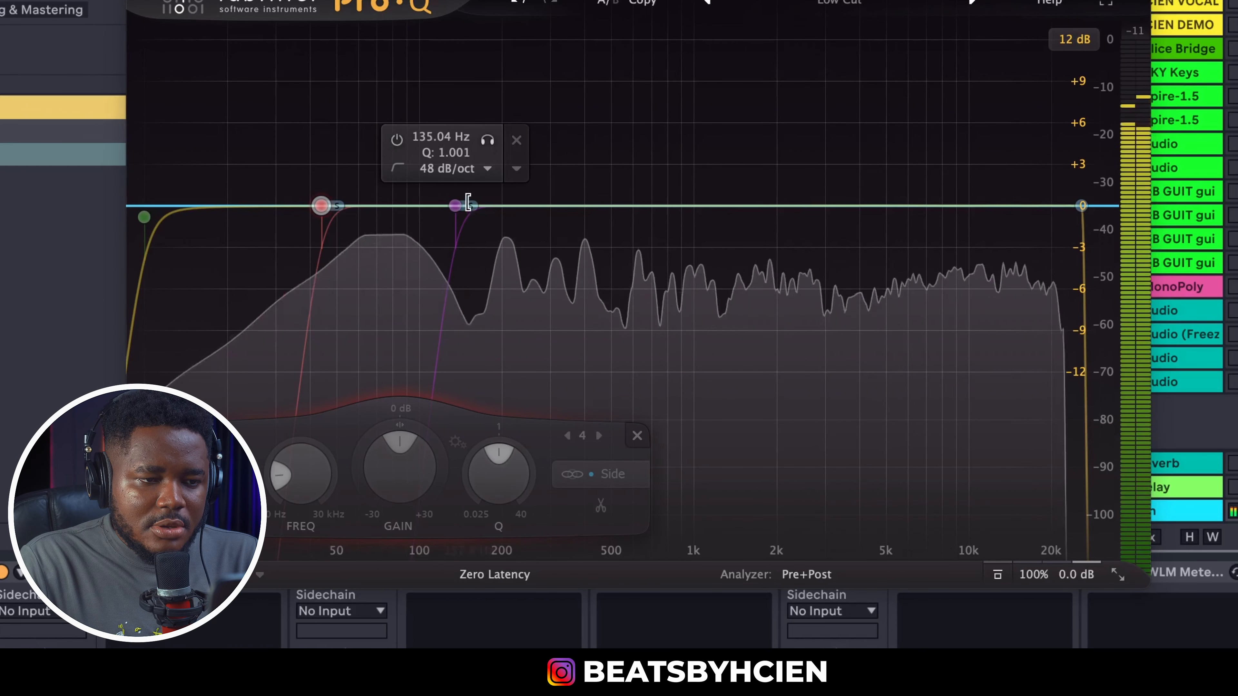
{"action": "left_click", "coordinate": [399, 140]}
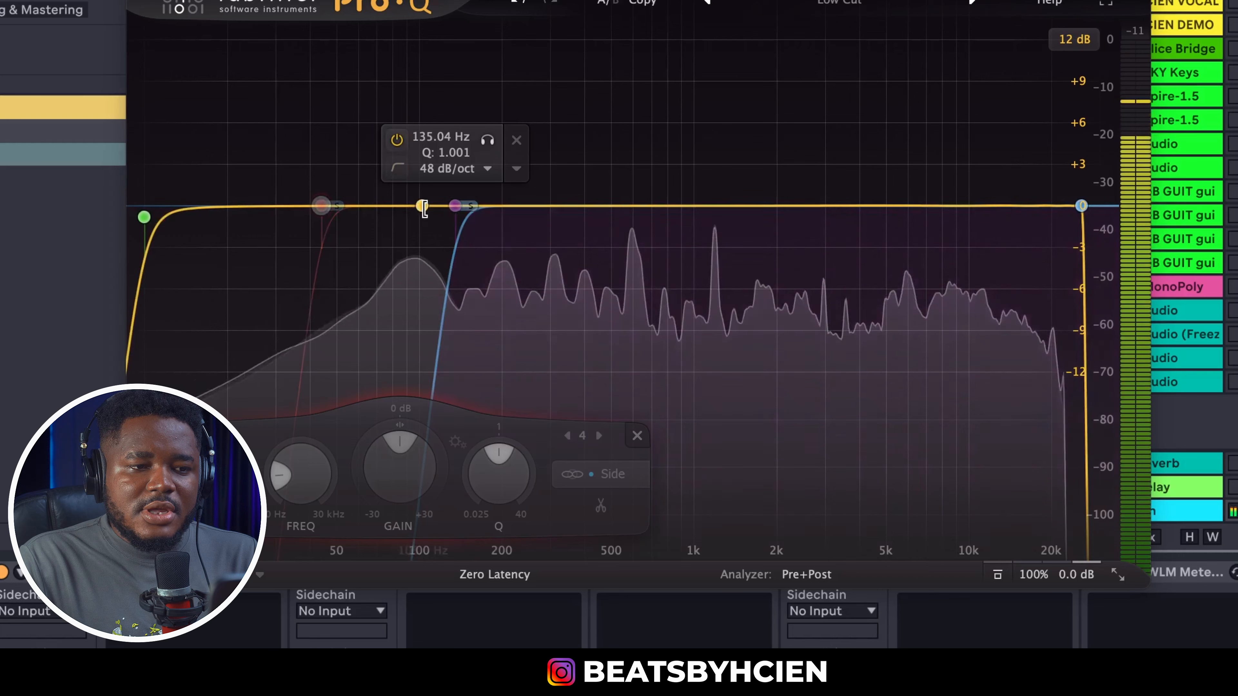
Raise the 135 Hz side low cut to about 178 Hz and close the Pro-Q 3 window
{"action": "left_click", "coordinate": [456, 206]}
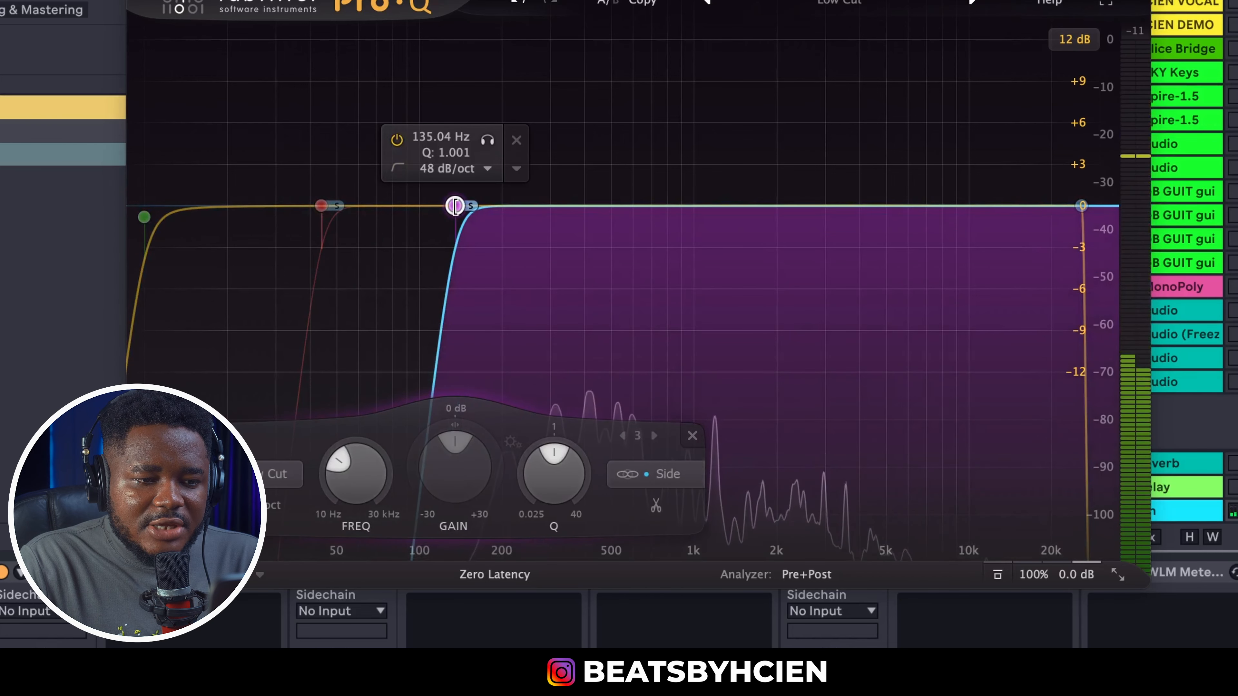
{"action": "left_click_drag", "start_coordinate": [456, 207], "coordinate": [494, 209]}
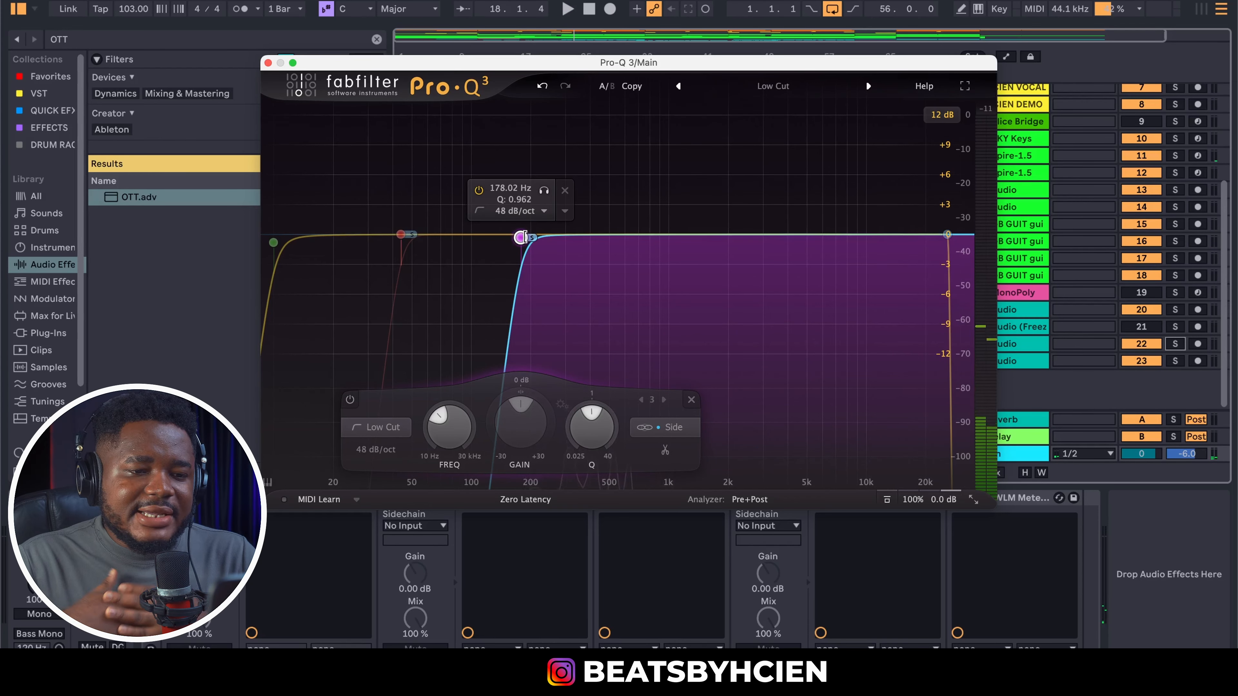
{"action": "left_click", "coordinate": [268, 63]}
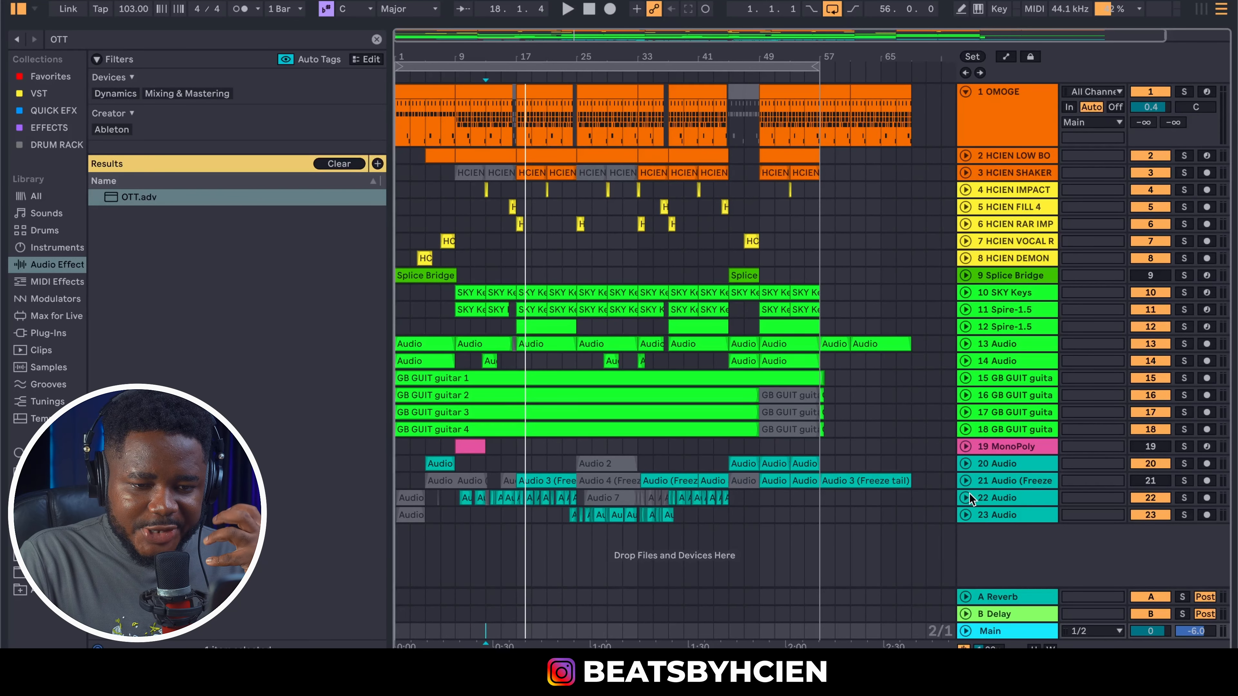
Unfold and solo the 22 Audio vocal track and show its effect chain
{"action": "left_click", "coordinate": [966, 497]}
{"action": "left_click", "coordinate": [1176, 498]}
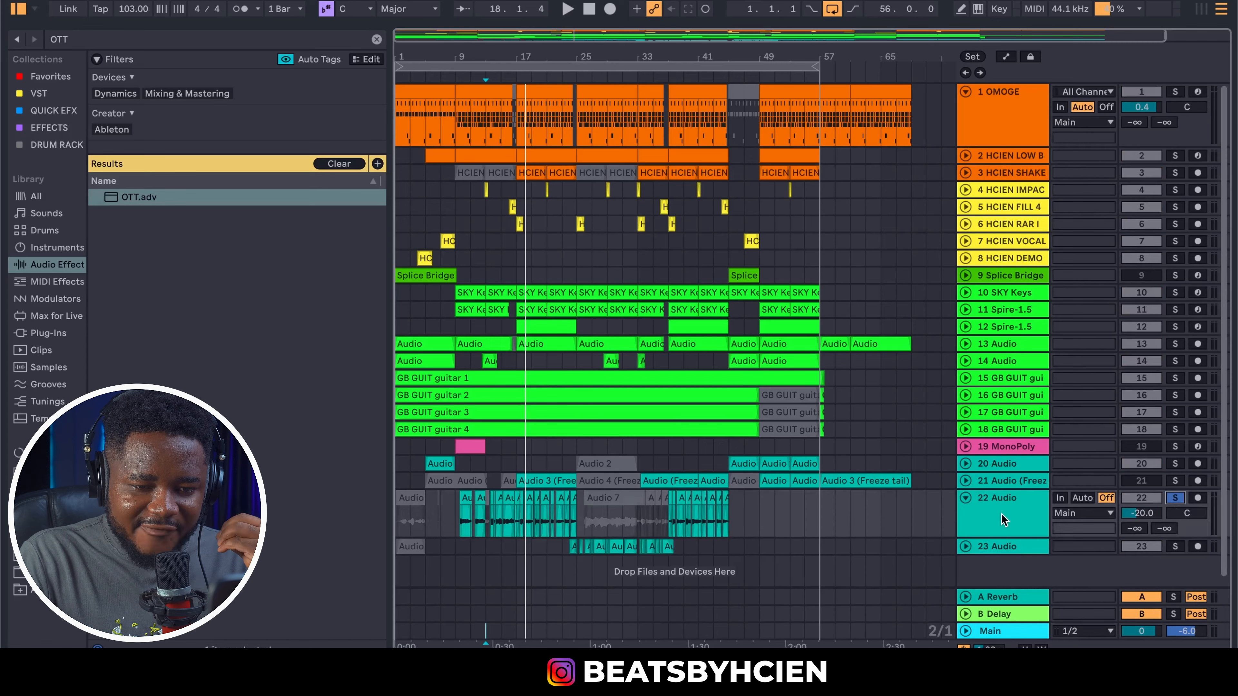
{"action": "double_click", "coordinate": [1001, 516]}
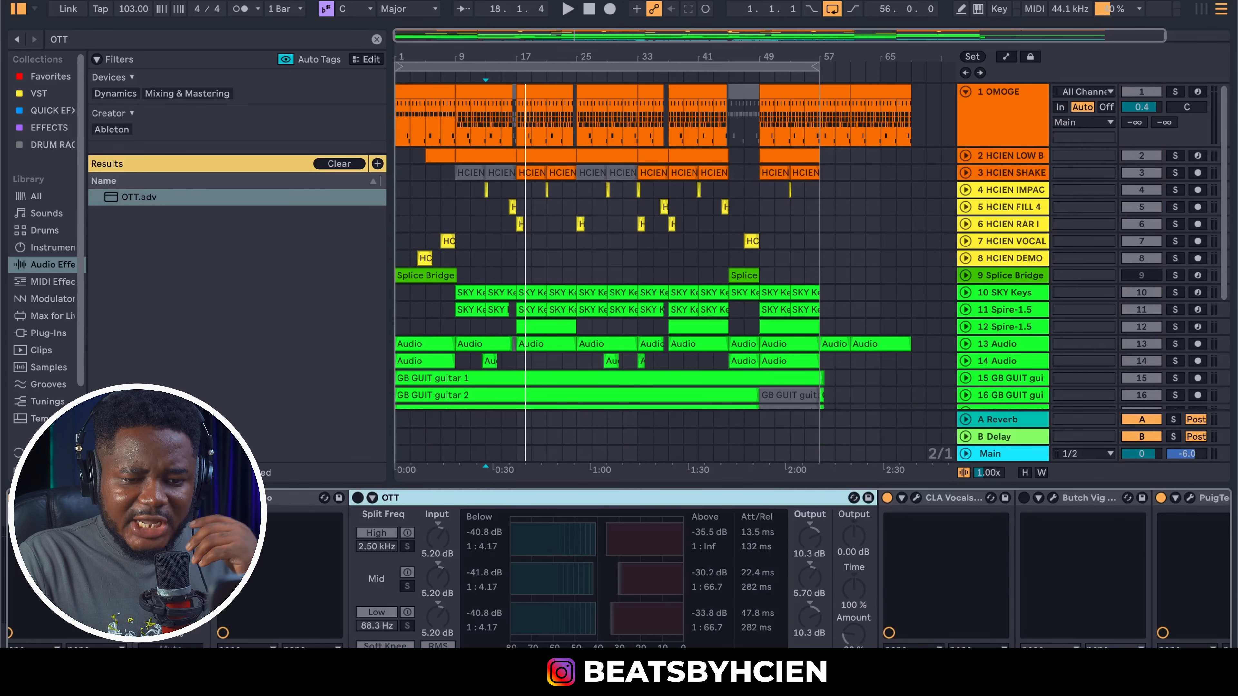
Open Pro-Q 3 in the 22 Audio effect chain and examine its low cut and subtractive EQ dips
{"action": "scroll", "coordinate": [739, 570], "scroll_direction": "left", "scroll_amount": 20}
{"action": "scroll", "coordinate": [738, 570], "scroll_direction": "right", "scroll_amount": 4}
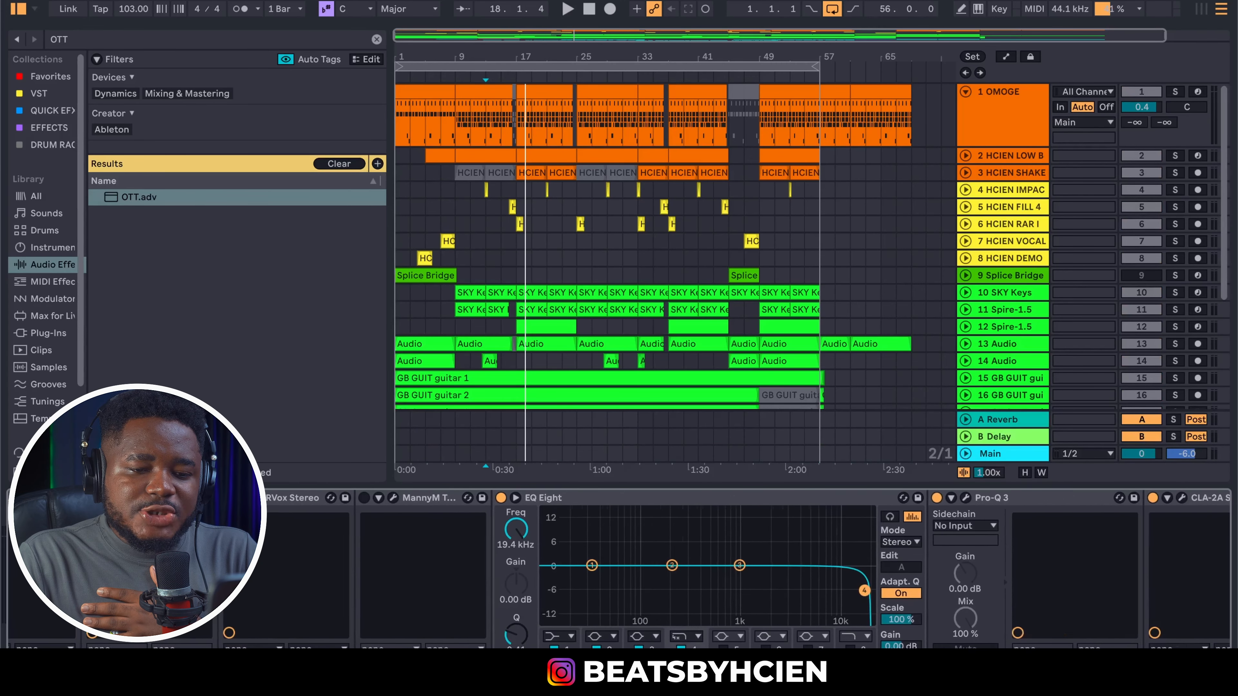
{"action": "scroll", "coordinate": [780, 561], "scroll_direction": "right", "scroll_amount": 5}
{"action": "left_click", "coordinate": [791, 499]}
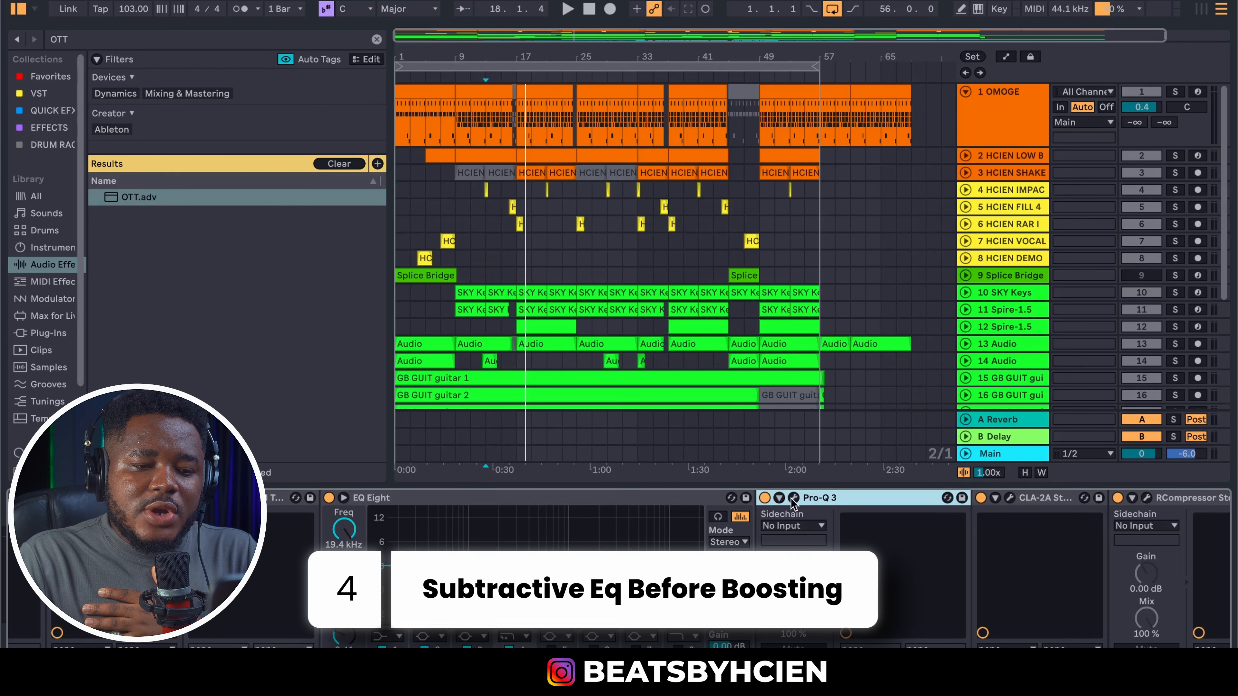
{"action": "left_click", "coordinate": [791, 498]}
{"action": "mouse_move", "coordinate": [693, 296]}
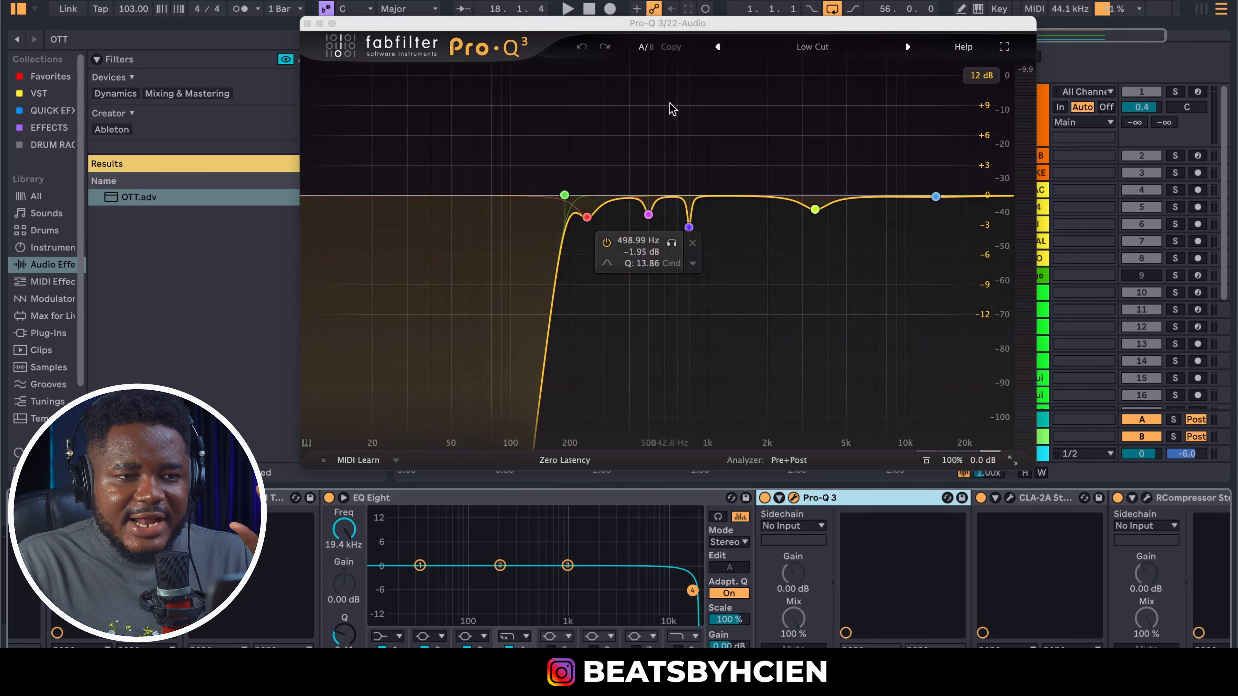
{"action": "left_click_drag", "start_coordinate": [696, 25], "coordinate": [640, 20]}
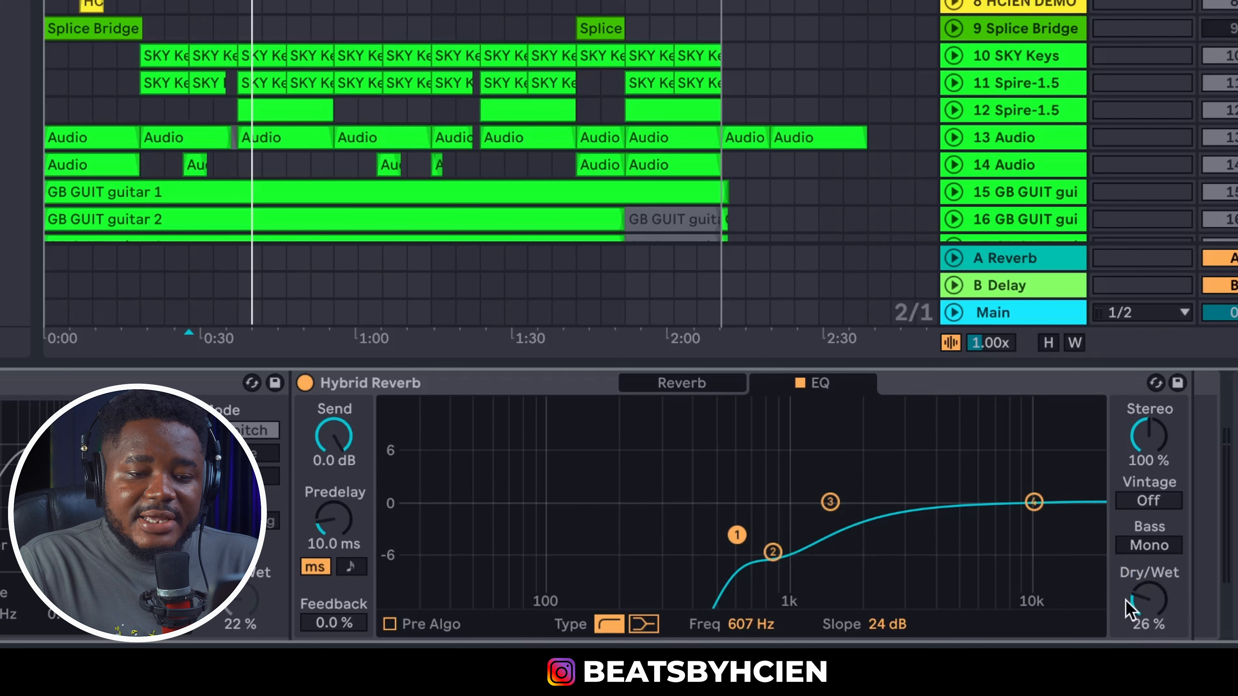
Examine the Hybrid Reverb's reverb settings and the Delay devices before it in the vocal effect chain
{"action": "left_click", "coordinate": [702, 383]}
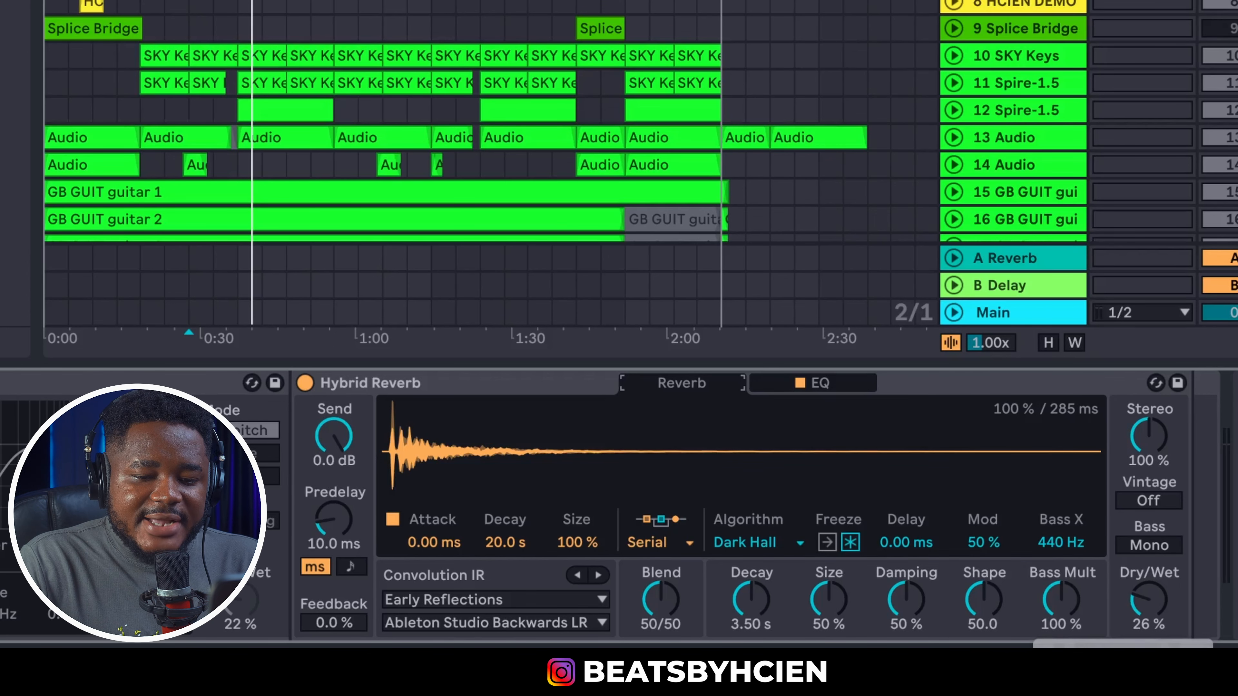
{"action": "scroll", "coordinate": [610, 601], "scroll_direction": "left", "scroll_amount": 15}
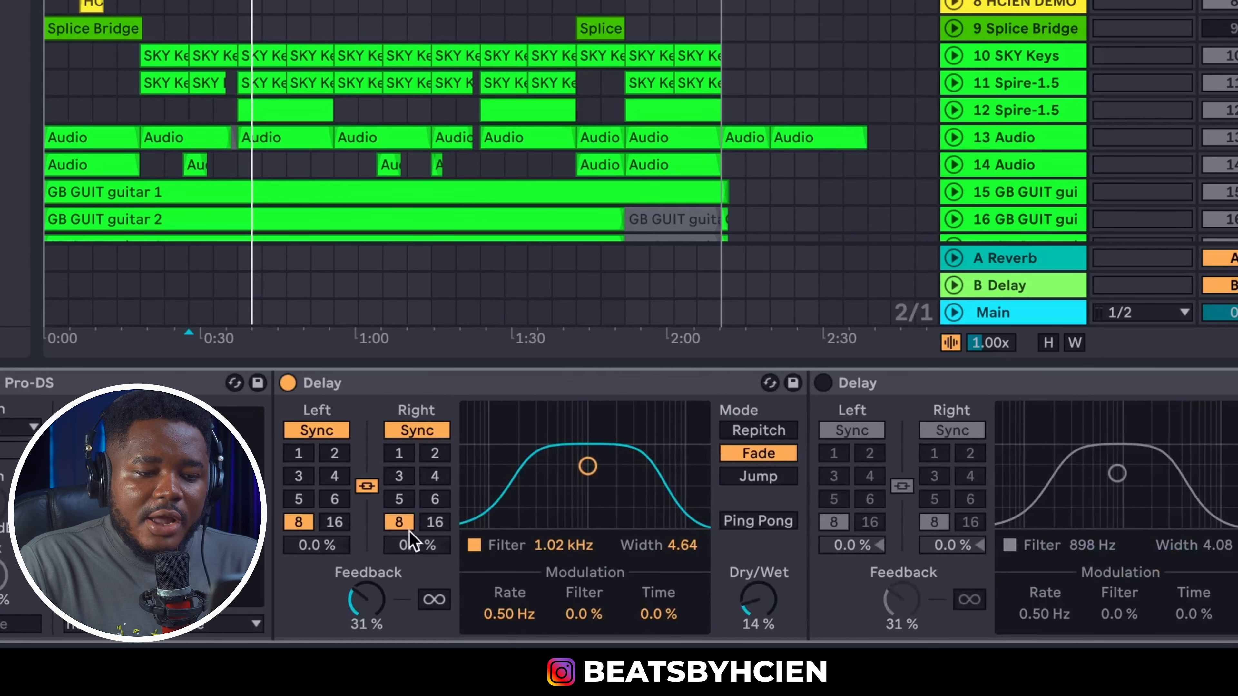